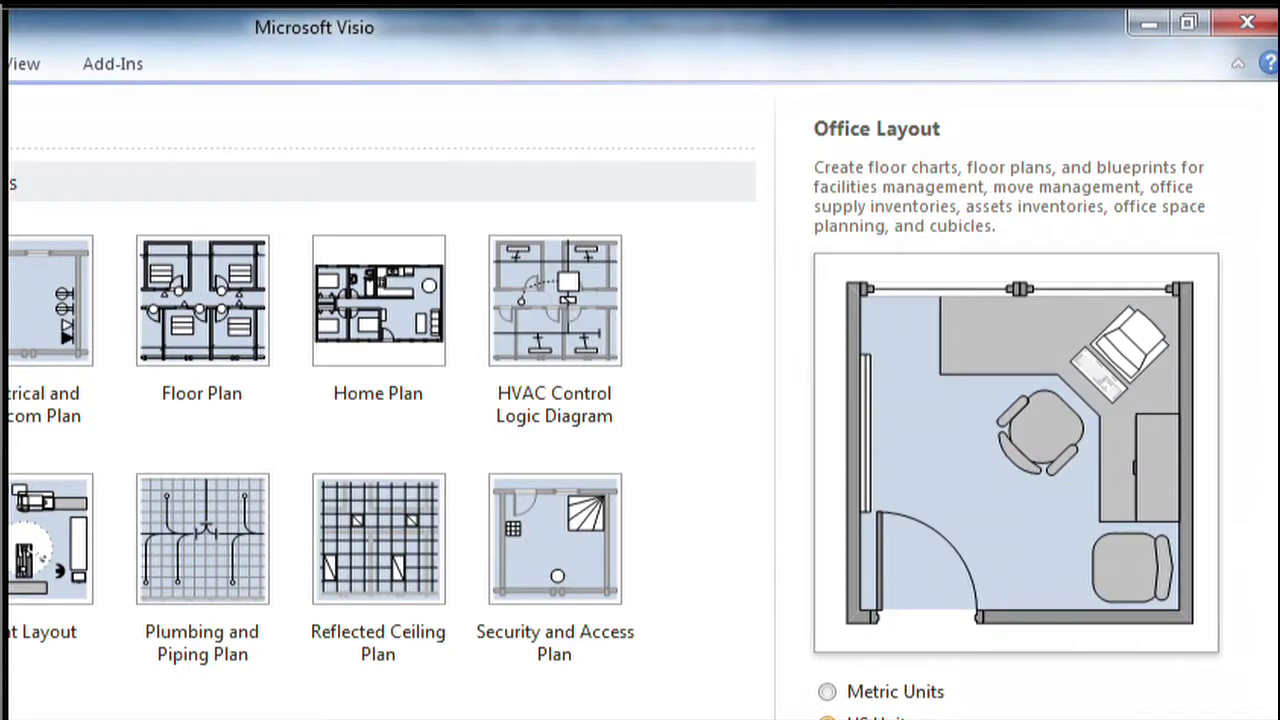
- Create an Office Layout drawing in metric units and add a room about 4600 mm wide and 3833 mm long
{"action": "left_click", "coordinate": [880, 695]}
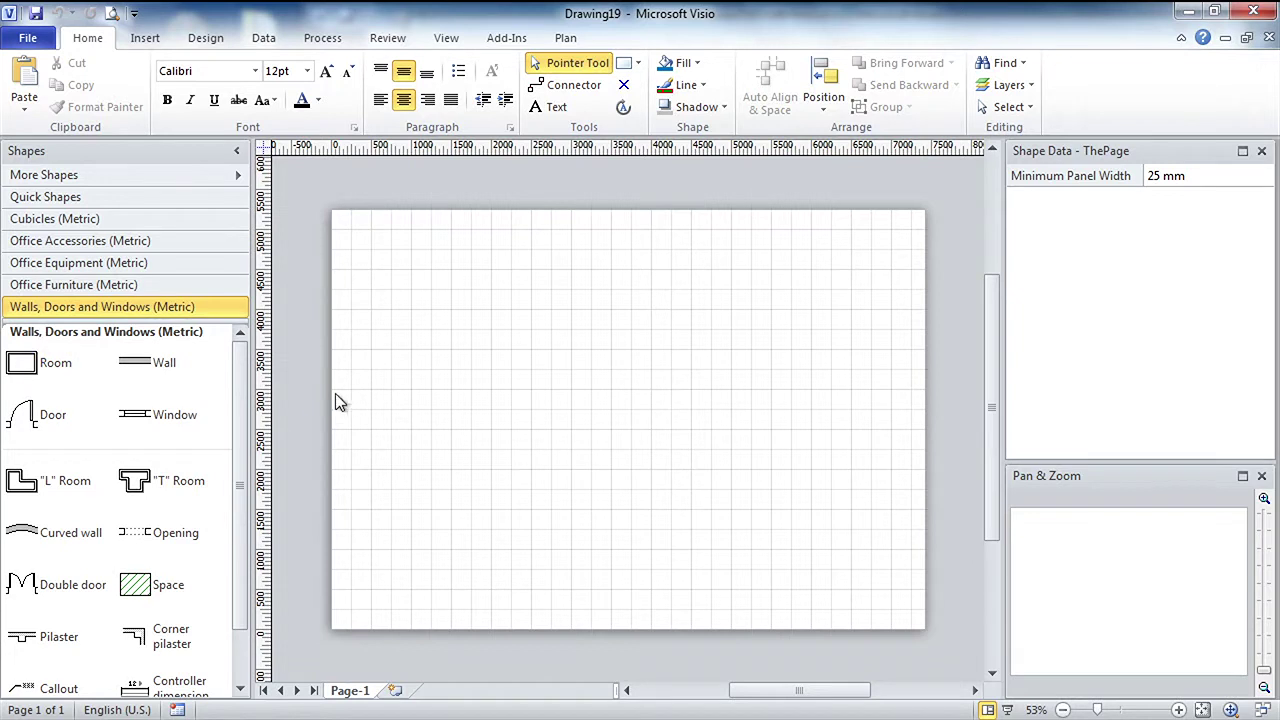
{"action": "left_click_drag", "start_coordinate": [50, 366], "coordinate": [568, 450]}
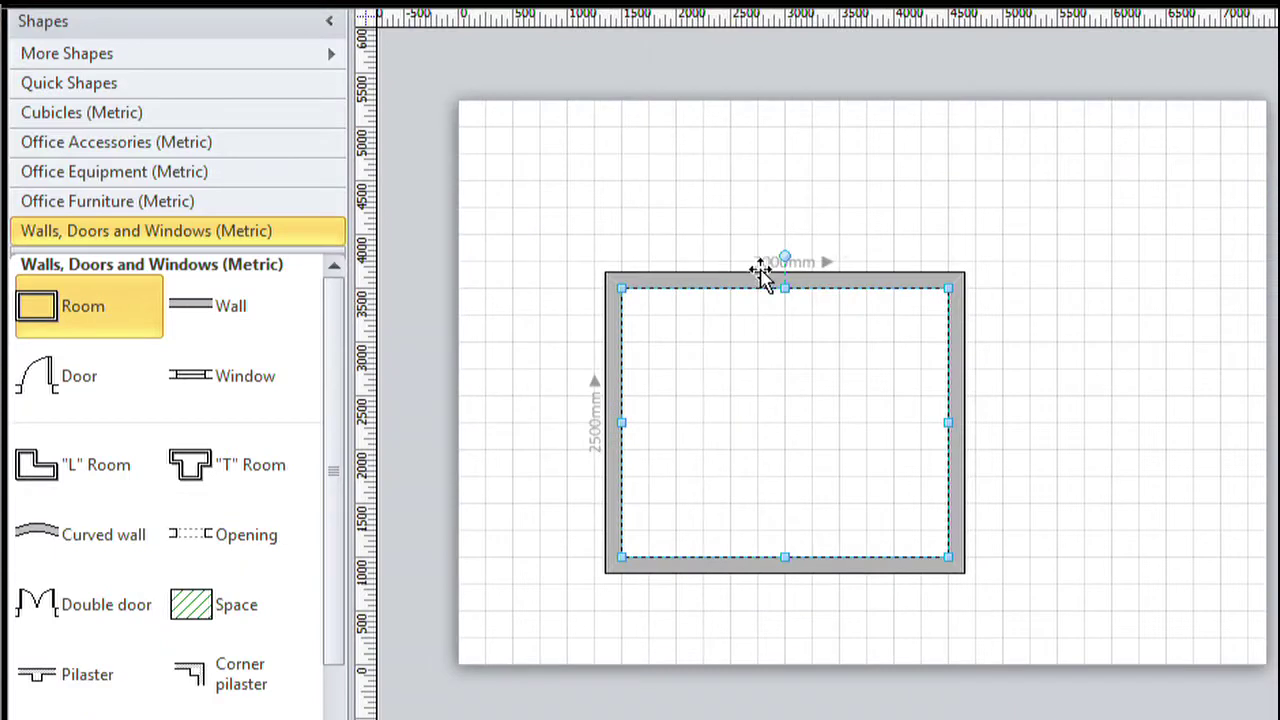
{"action": "mouse_move", "coordinate": [785, 258]}
{"action": "left_click_drag", "start_coordinate": [1007, 252], "coordinate": [1123, 218]}
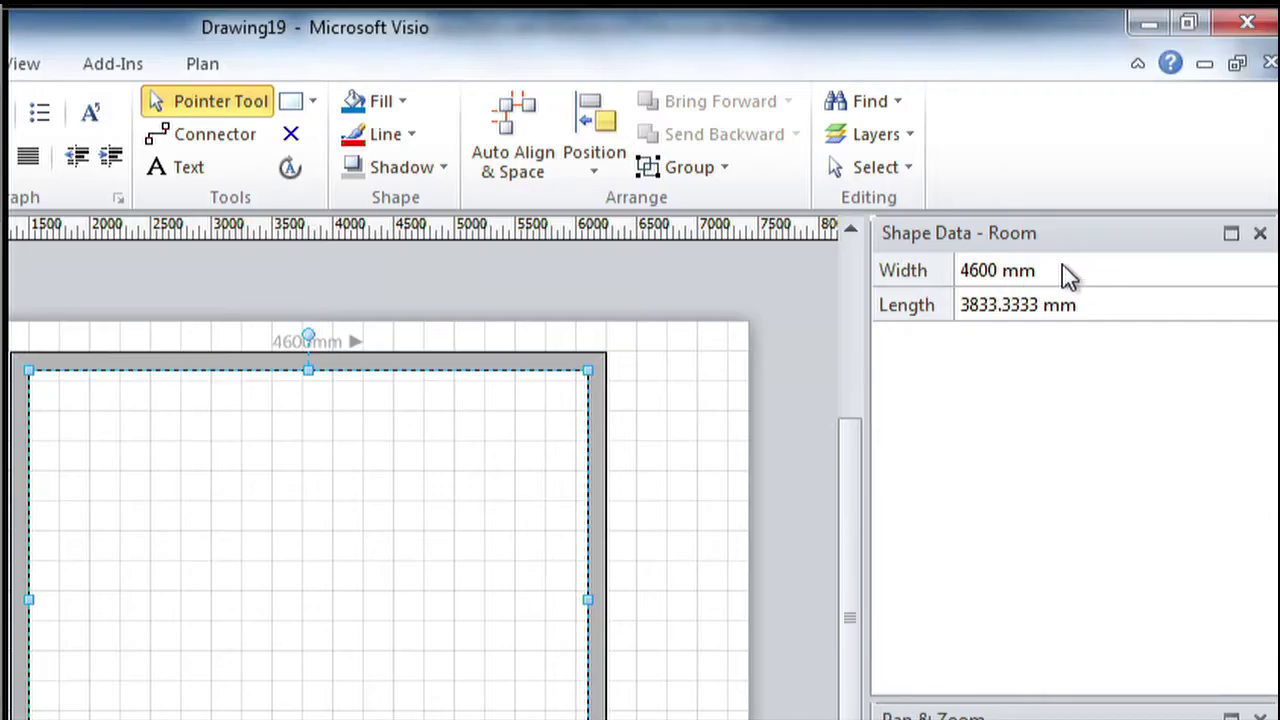
- Increase the room's width by 3 ft in its shape data
{"action": "left_click", "coordinate": [1070, 283]}
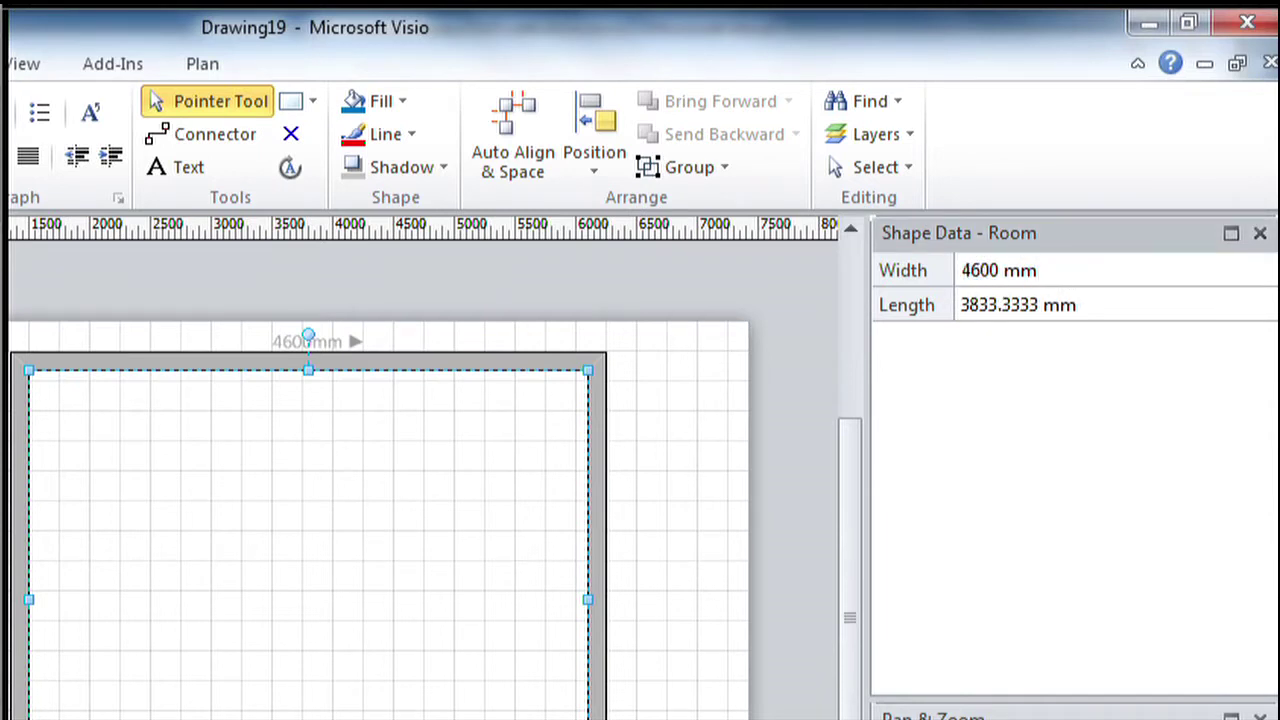
{"action": "type", "text": "+ 3 ft"}
{"action": "key", "text": "Return"}
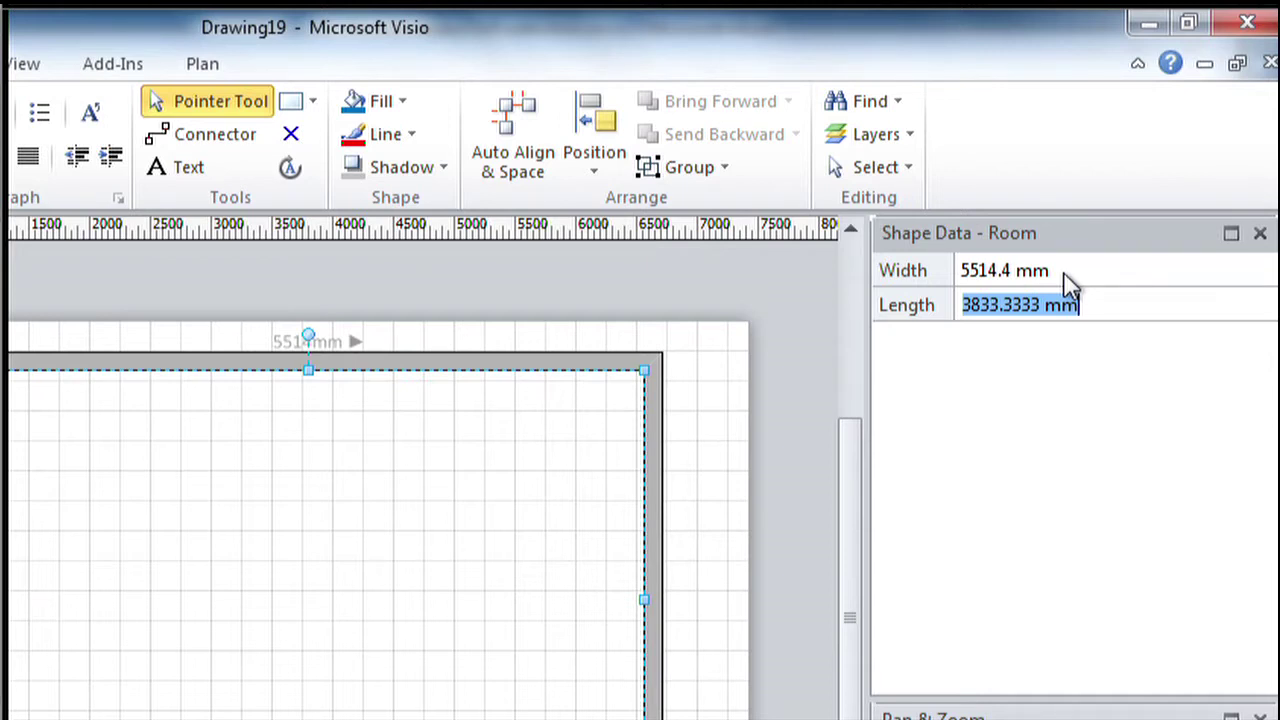
- Set the pre-defined page size to A3 (420 mm x 297 mm) and enlarge the room to about 7957 by 5531 mm
{"action": "right_click", "coordinate": [350, 692]}
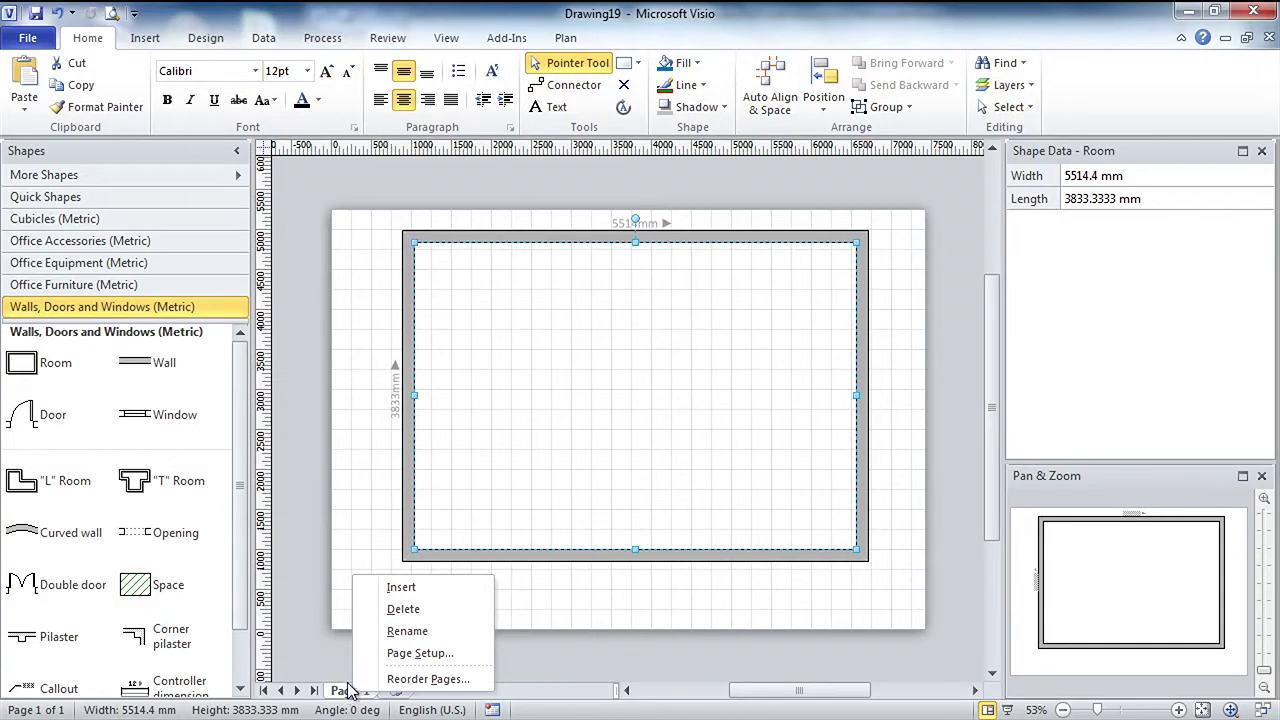
{"action": "left_click", "coordinate": [415, 655]}
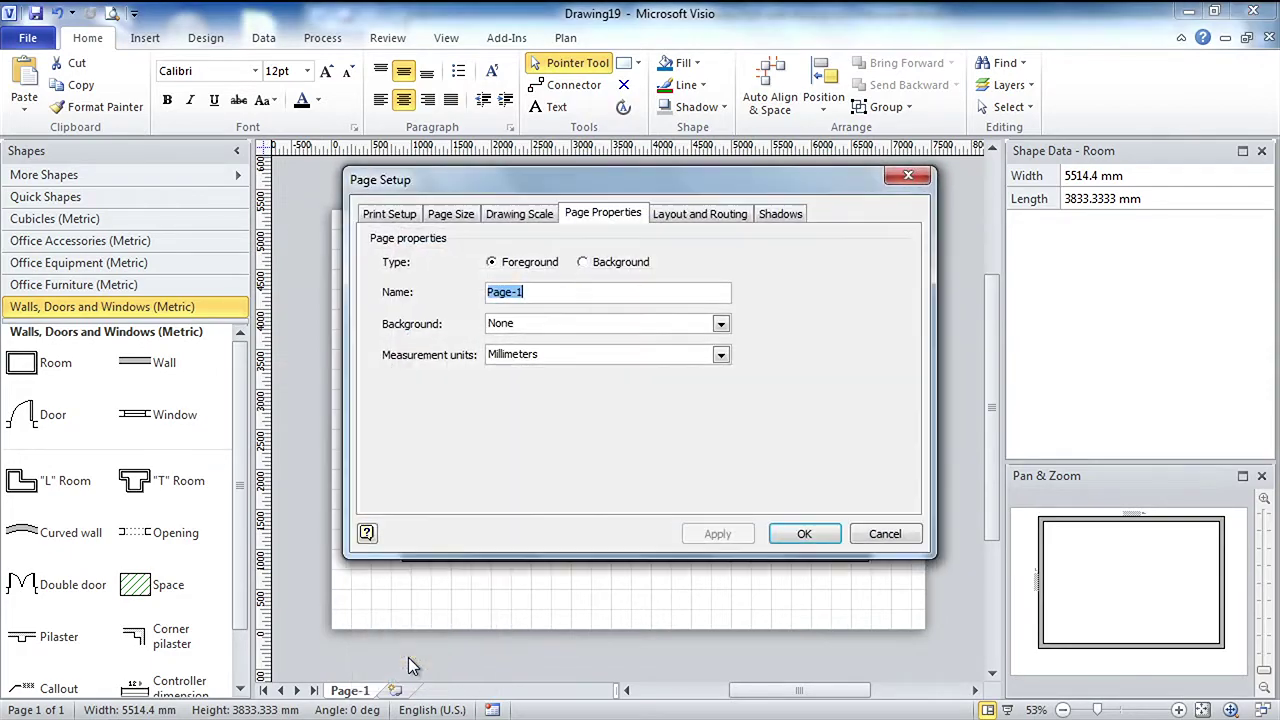
{"action": "left_click", "coordinate": [451, 216]}
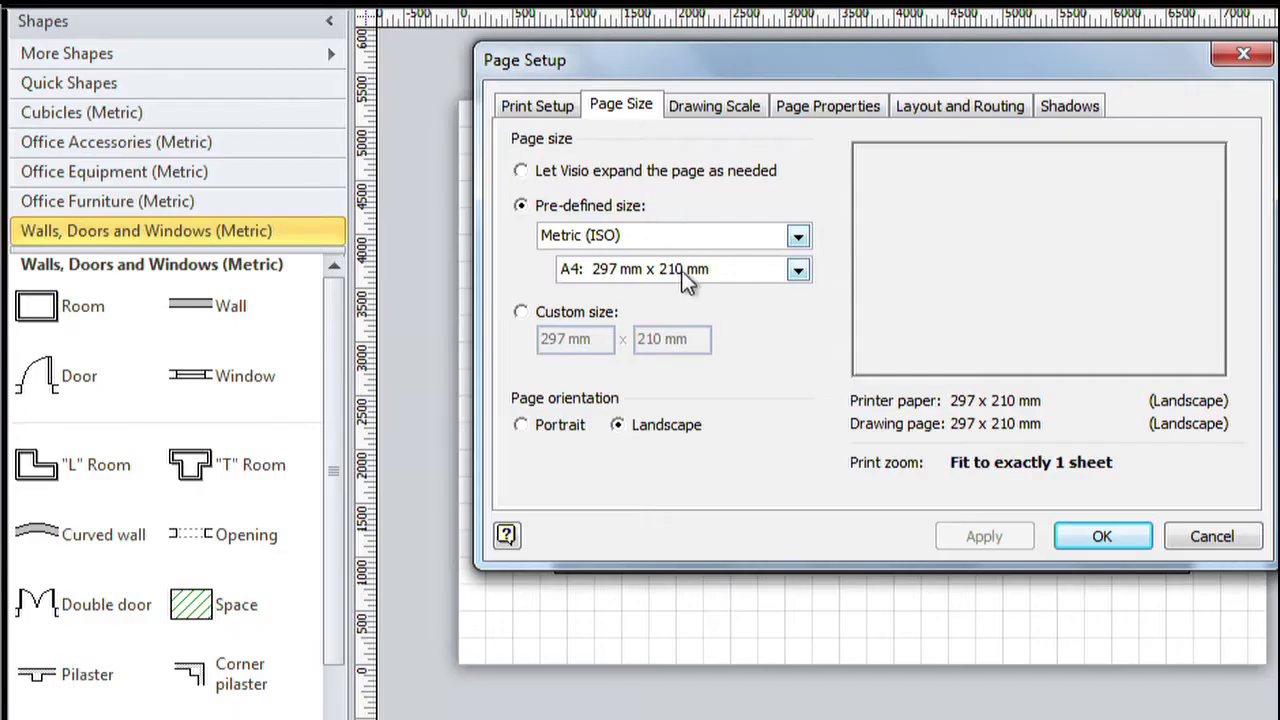
{"action": "left_click", "coordinate": [494, 336]}
{"action": "left_click", "coordinate": [653, 327]}
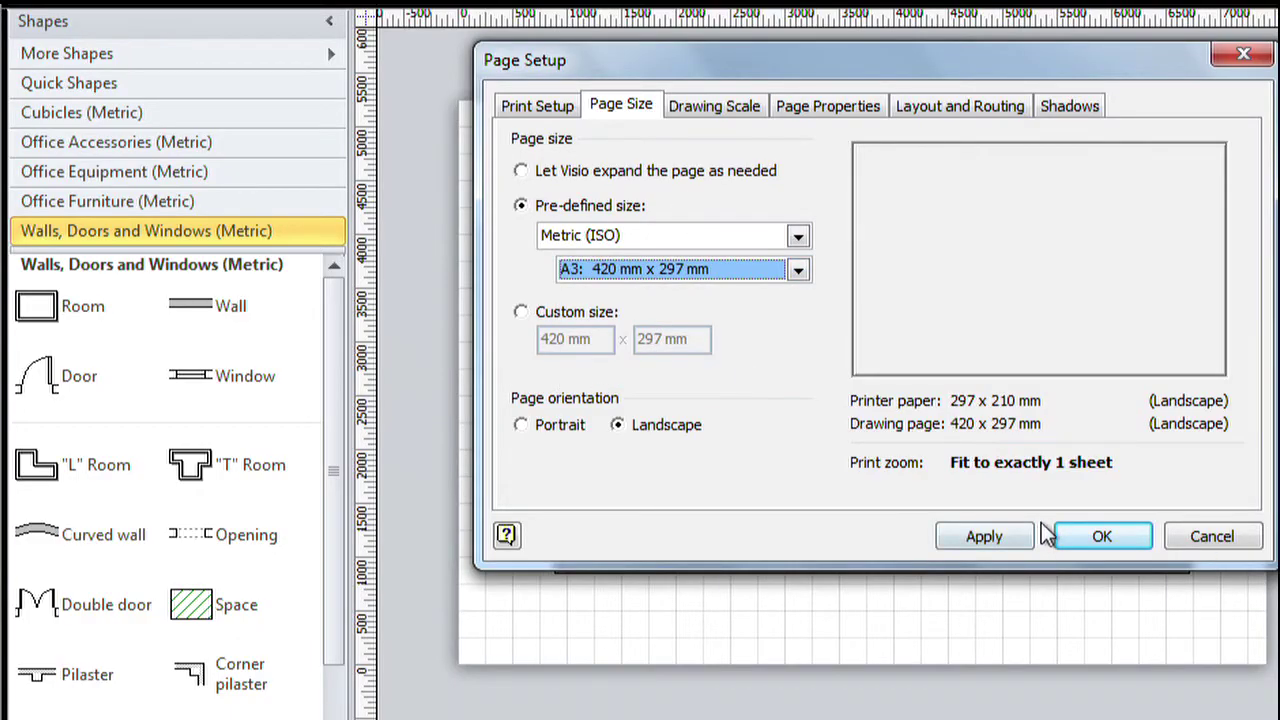
{"action": "left_click", "coordinate": [1104, 538]}
{"action": "left_click_drag", "start_coordinate": [980, 290], "coordinate": [1169, 225]}
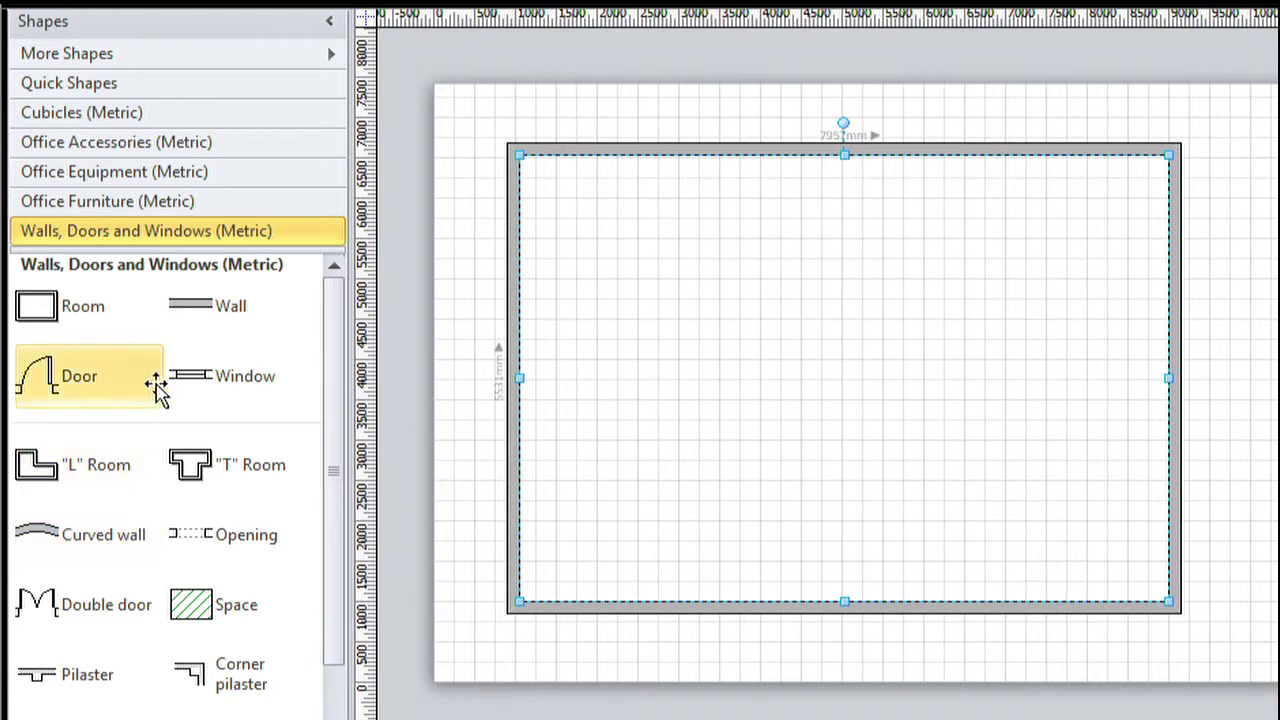
- Add a horizontal partition wall glued to the room's left wall and extend it across to the right wall
{"action": "left_click_drag", "start_coordinate": [188, 298], "coordinate": [651, 347]}
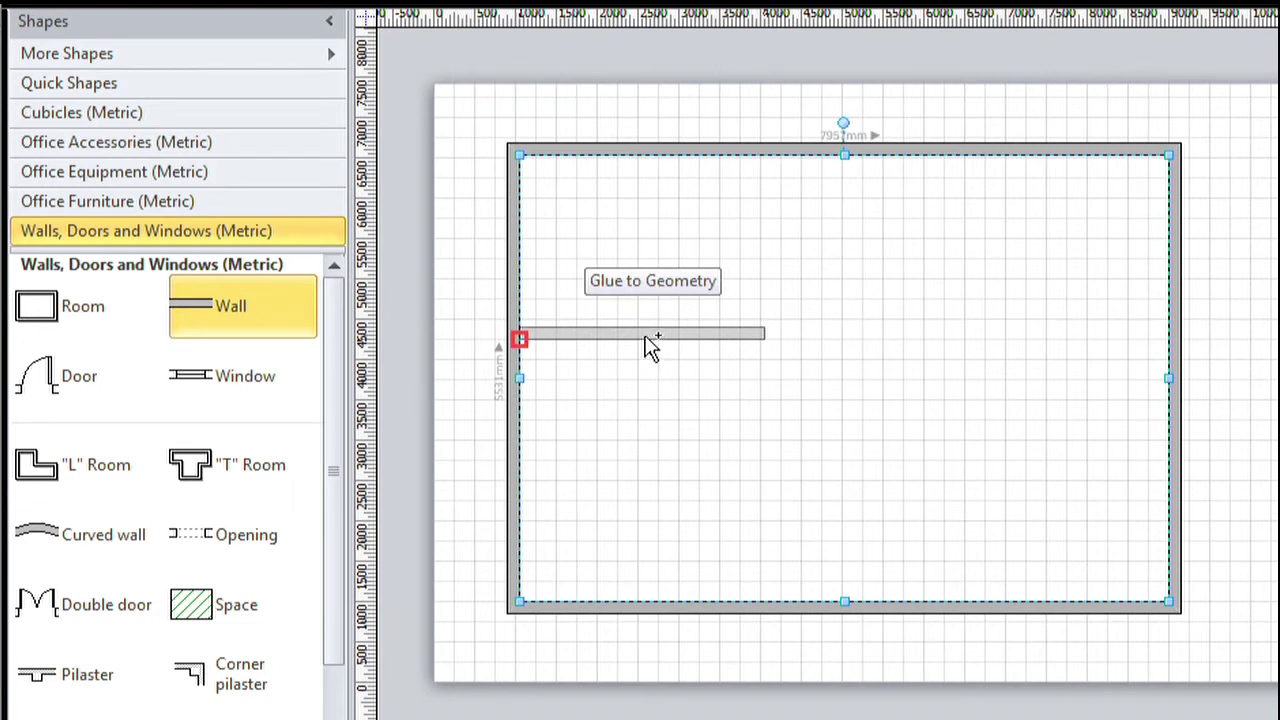
{"action": "left_click_drag", "start_coordinate": [651, 347], "coordinate": [648, 343]}
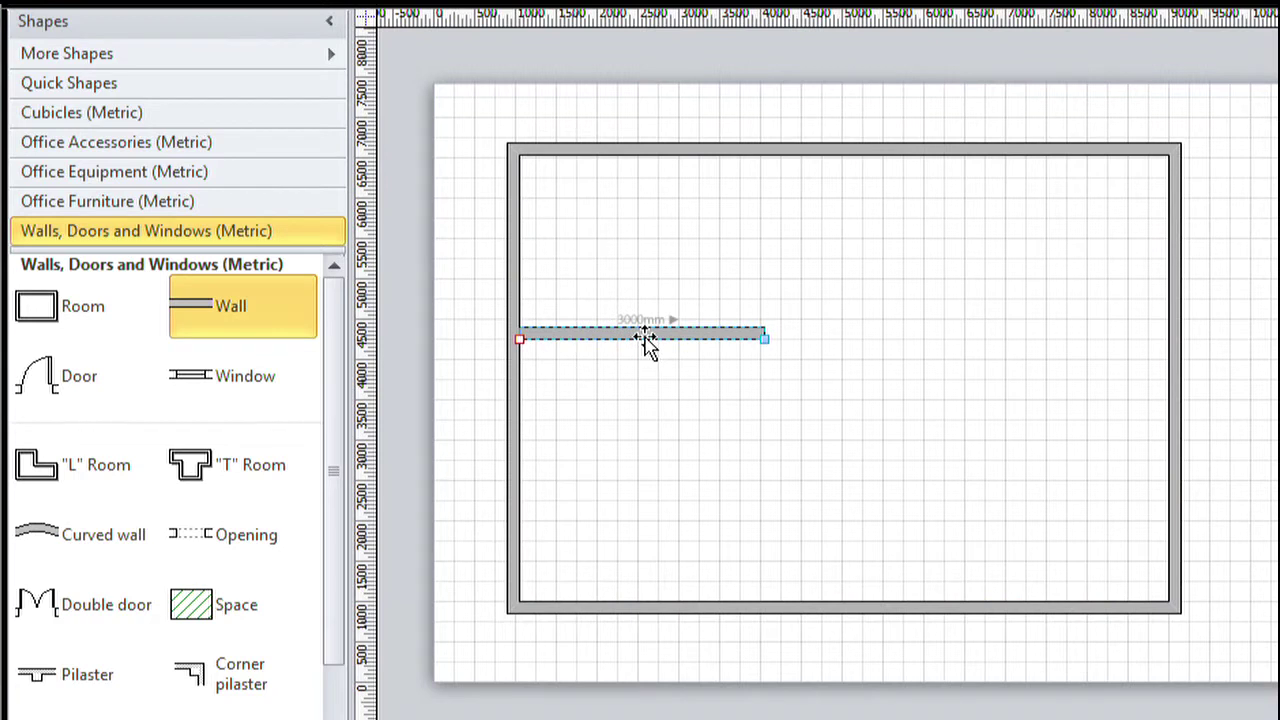
{"action": "left_click_drag", "start_coordinate": [764, 338], "coordinate": [1168, 338]}
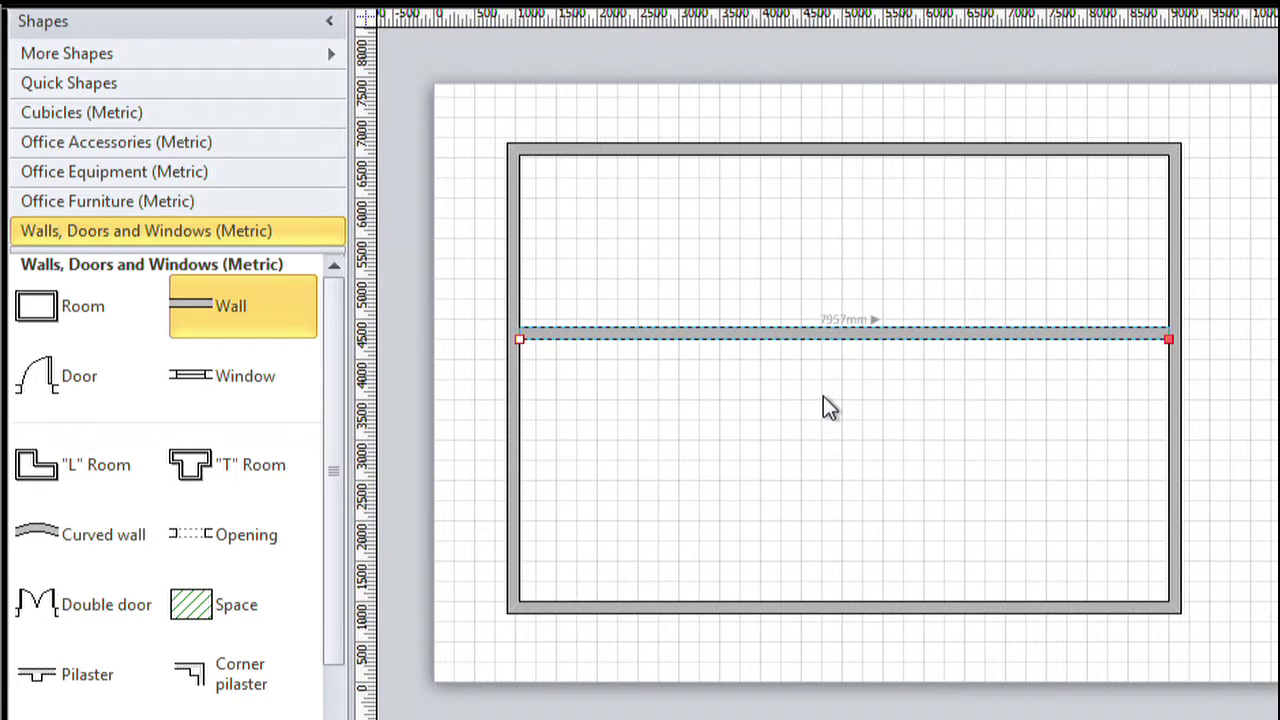
{"action": "key", "text": "Return"}
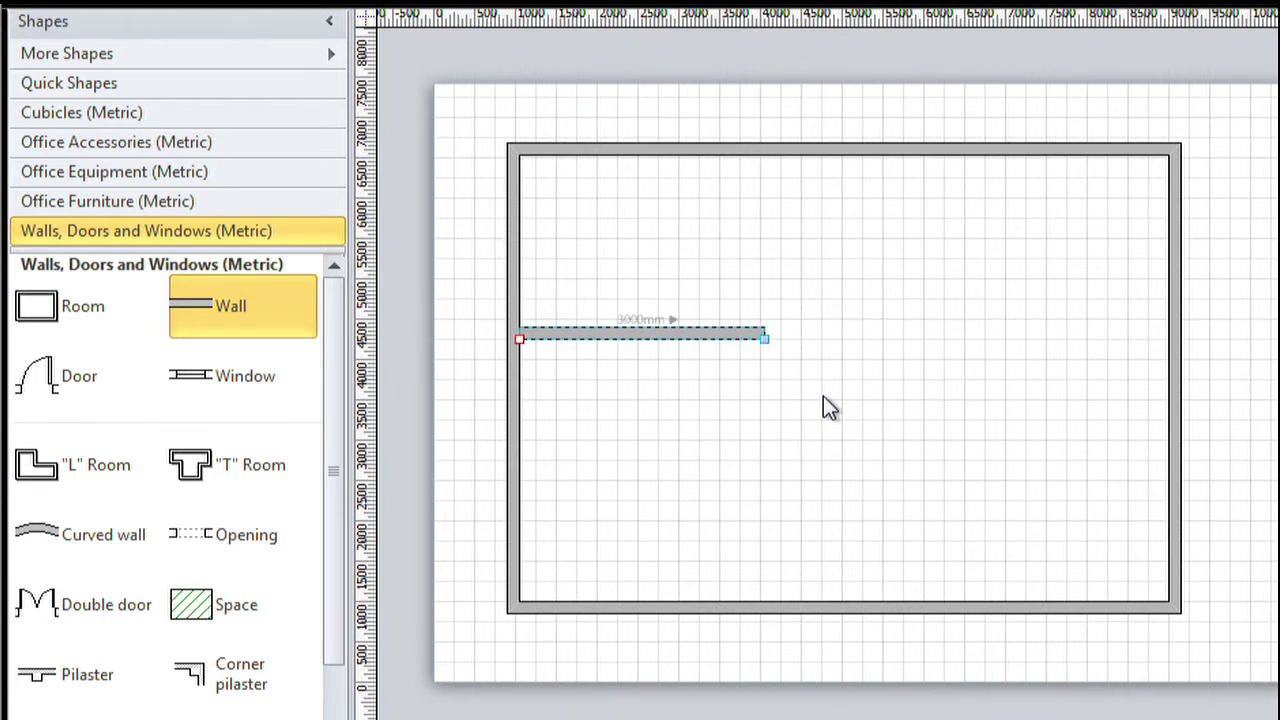
{"action": "left_click_drag", "start_coordinate": [763, 342], "coordinate": [1169, 350]}
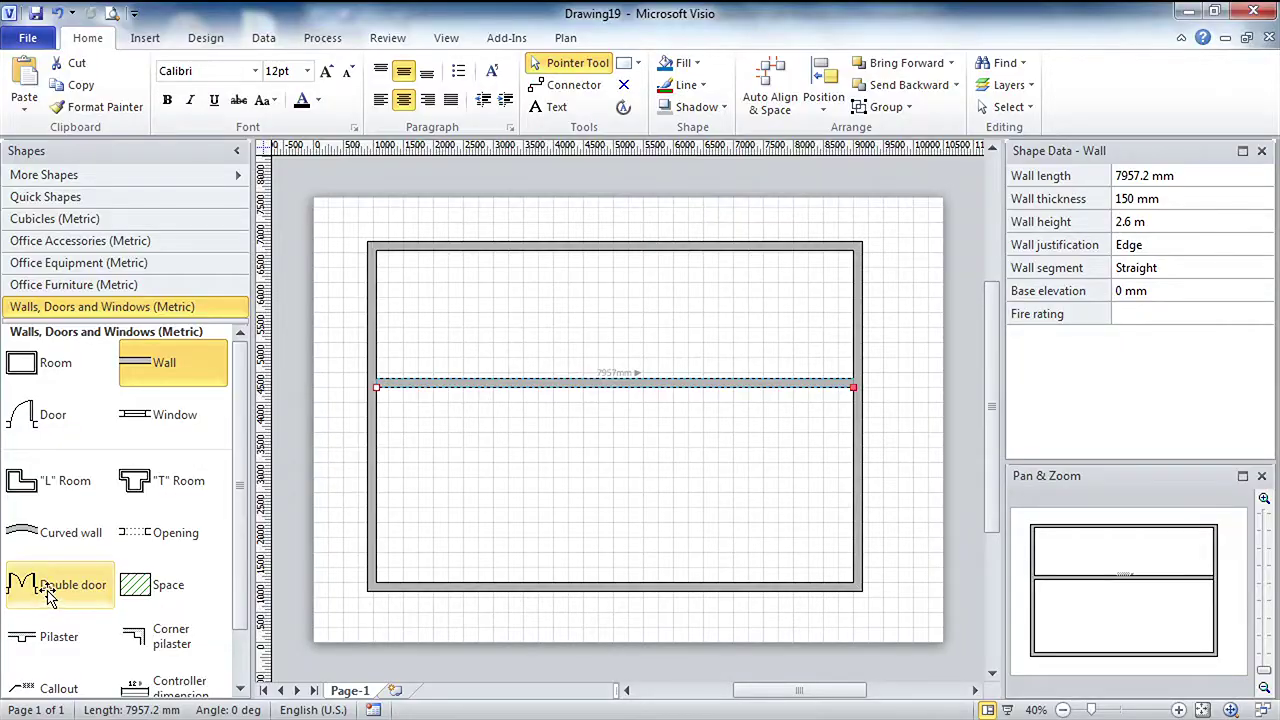
- Place a double door in the middle of the room's lower wall and swing its leaves open slightly wider
{"action": "left_click_drag", "start_coordinate": [35, 582], "coordinate": [612, 590]}
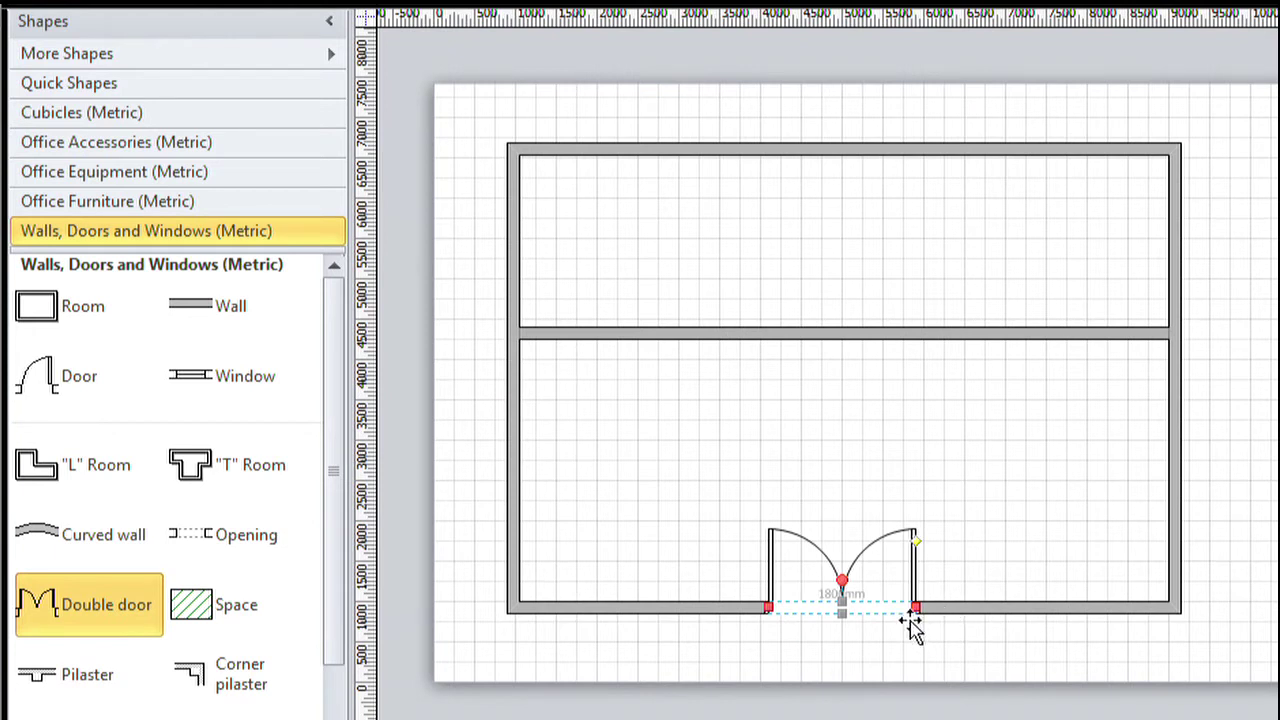
{"action": "mouse_move", "coordinate": [916, 549]}
{"action": "left_mouse_down"}
{"action": "mouse_move", "coordinate": [971, 569]}
{"action": "mouse_move", "coordinate": [914, 534]}
{"action": "mouse_move", "coordinate": [869, 540]}
{"action": "mouse_move", "coordinate": [972, 592]}
{"action": "mouse_move", "coordinate": [920, 566]}
{"action": "left_mouse_up"}
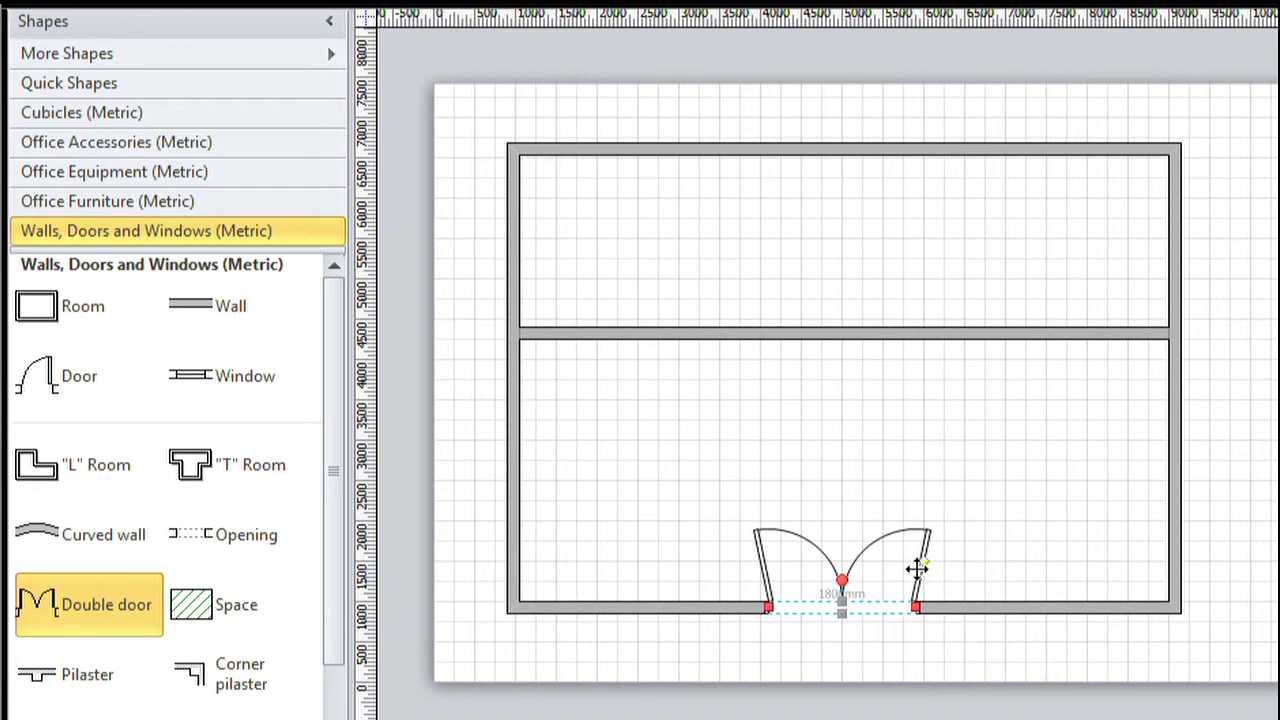
- Try reversing the double door's in/out opening and undo the reversal
{"action": "right_click", "coordinate": [866, 608]}
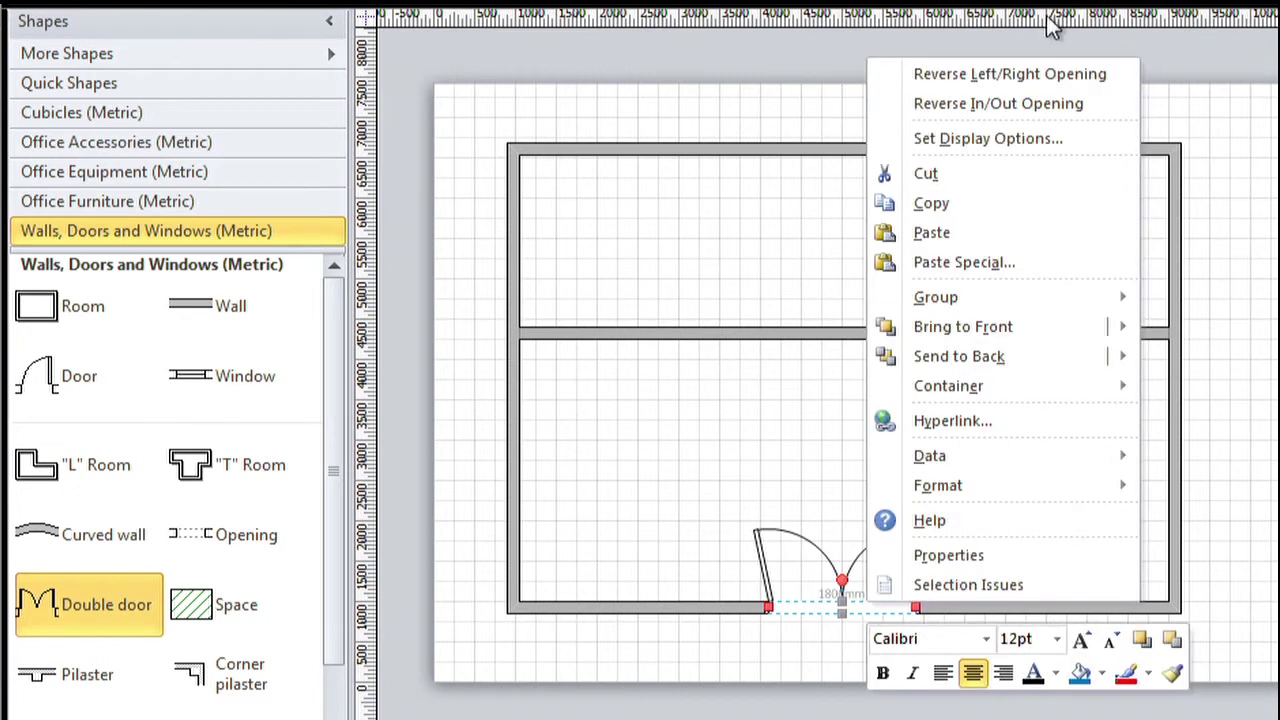
{"action": "left_click", "coordinate": [977, 106]}
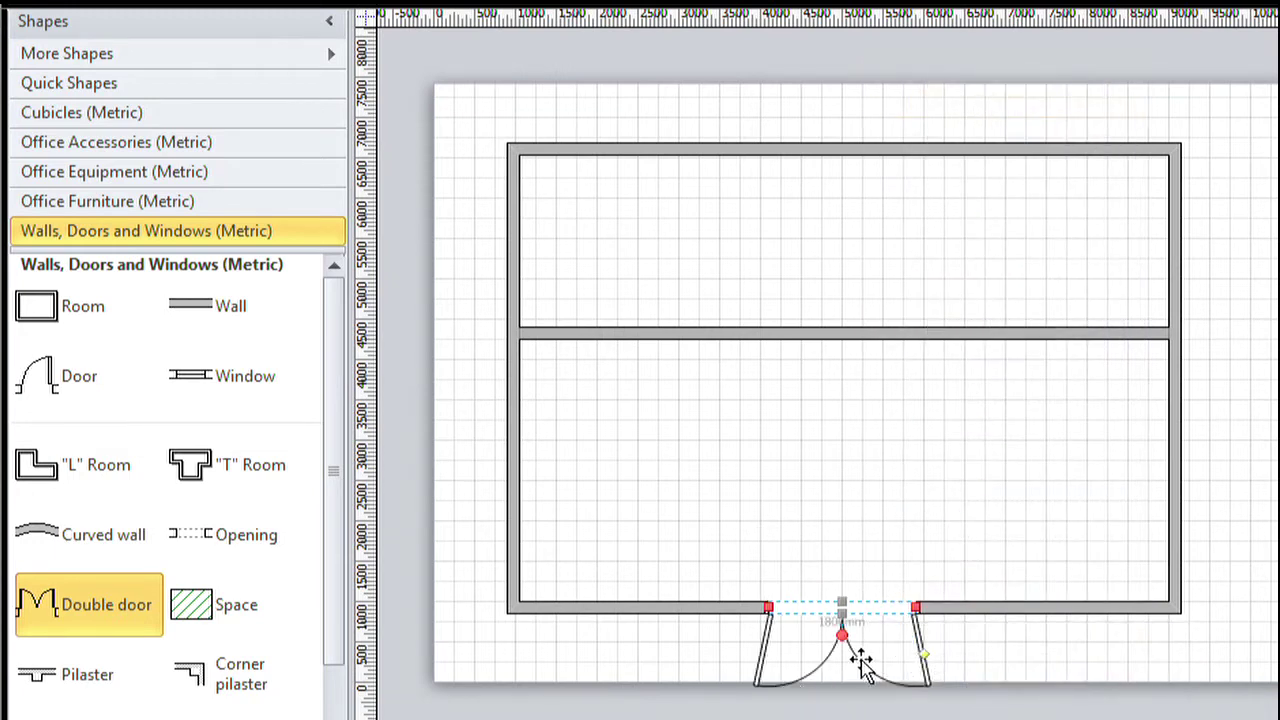
{"action": "key", "text": "ctrl+z"}
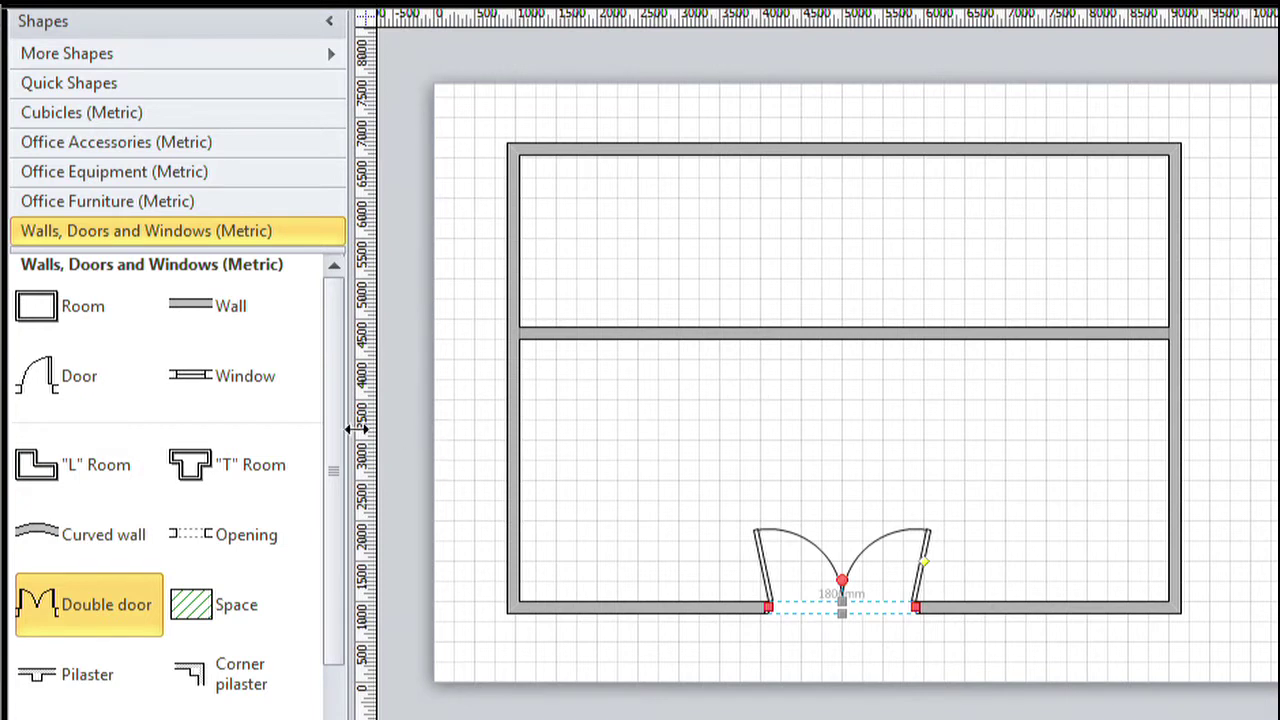
- Place a single door in the partition wall, with its left/right opening reversed and its leaf swung well past perpendicular
{"action": "left_click_drag", "start_coordinate": [71, 394], "coordinate": [823, 330]}
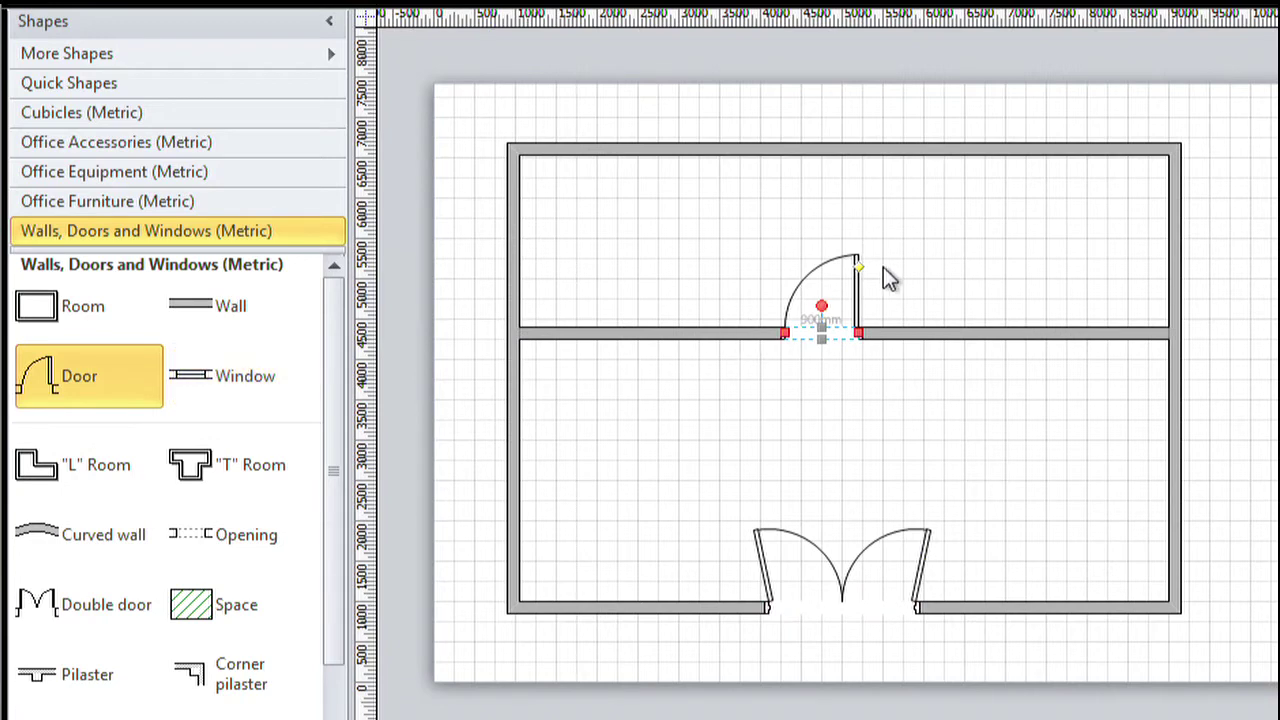
{"action": "right_click", "coordinate": [857, 298]}
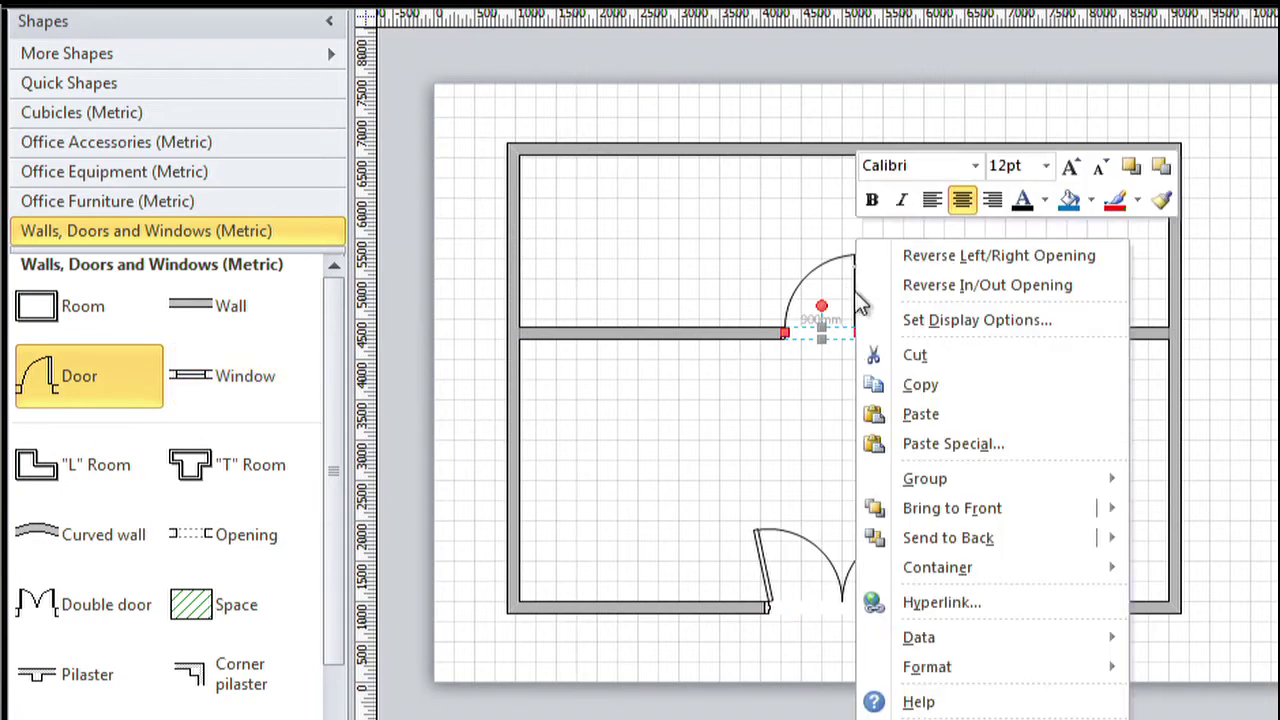
{"action": "left_click", "coordinate": [986, 262]}
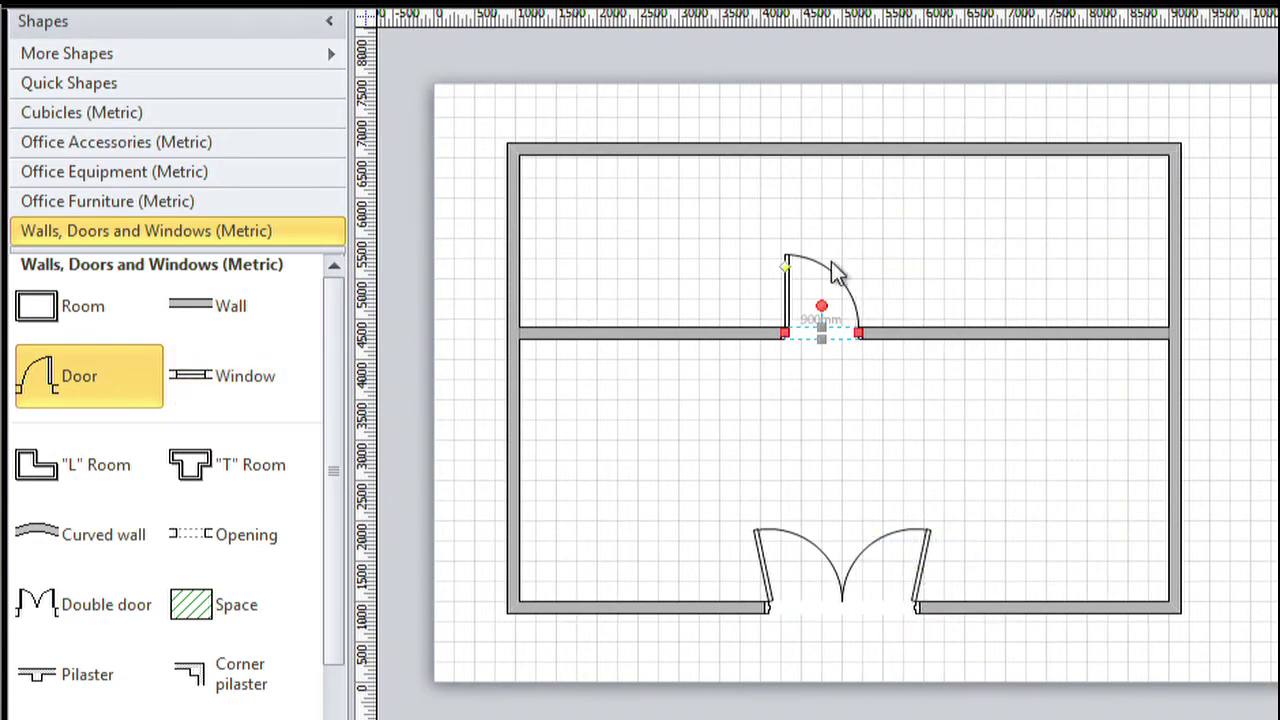
{"action": "left_click_drag", "start_coordinate": [783, 265], "coordinate": [719, 290]}
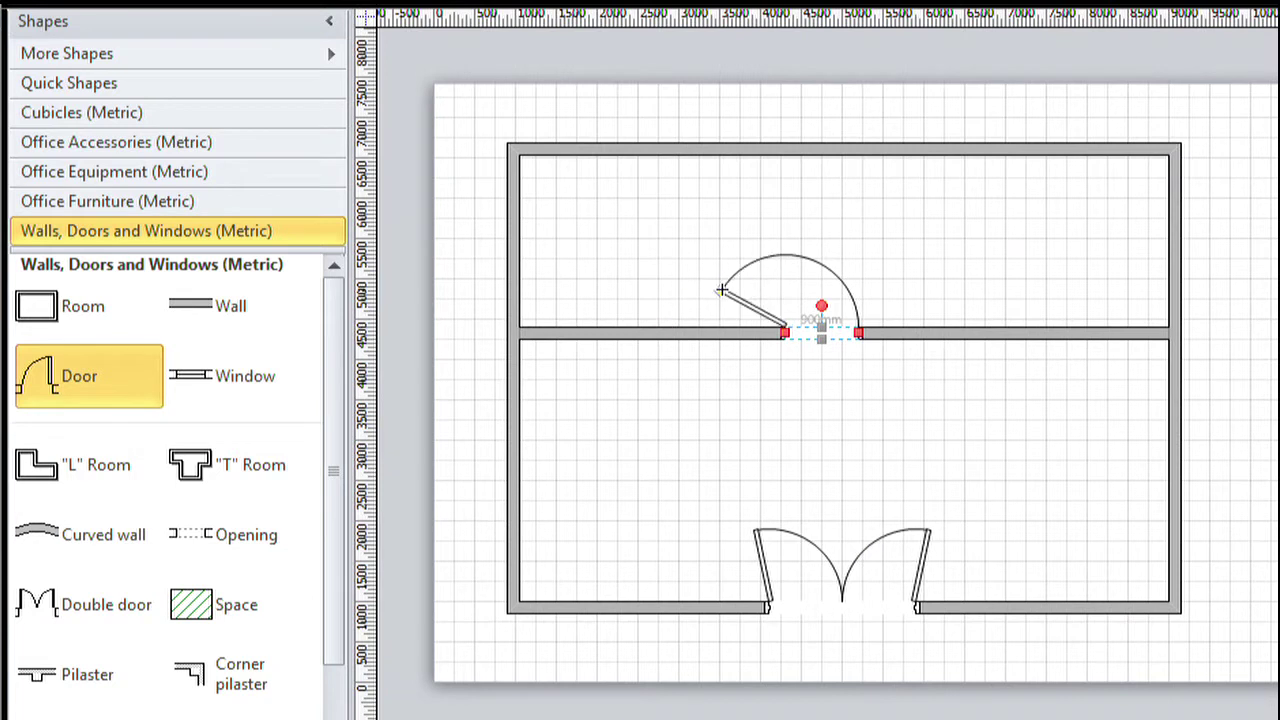
- Place a single door in the right wall of the upper room
{"action": "left_click_drag", "start_coordinate": [94, 377], "coordinate": [1170, 238]}
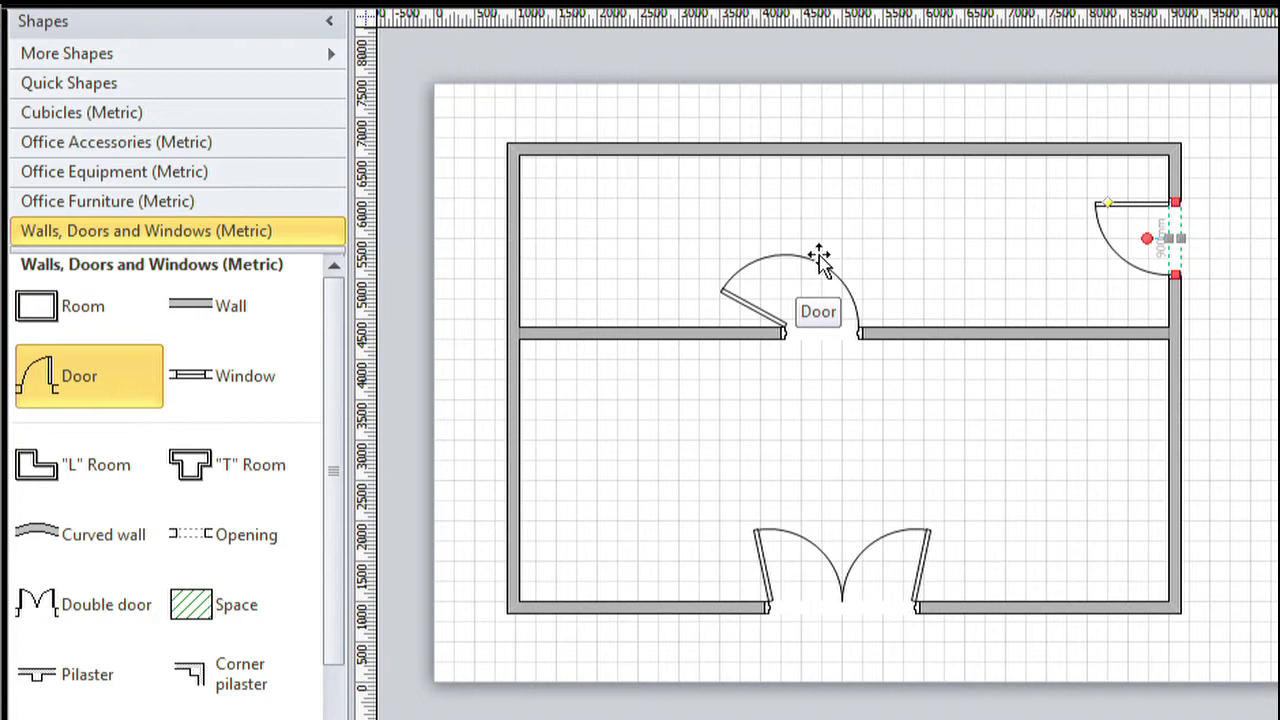
{"action": "left_click", "coordinate": [195, 310]}
- Place a window in the middle of the upper room's top wall and set its width to 1800 mm
{"action": "left_click_drag", "start_coordinate": [197, 375], "coordinate": [820, 152]}
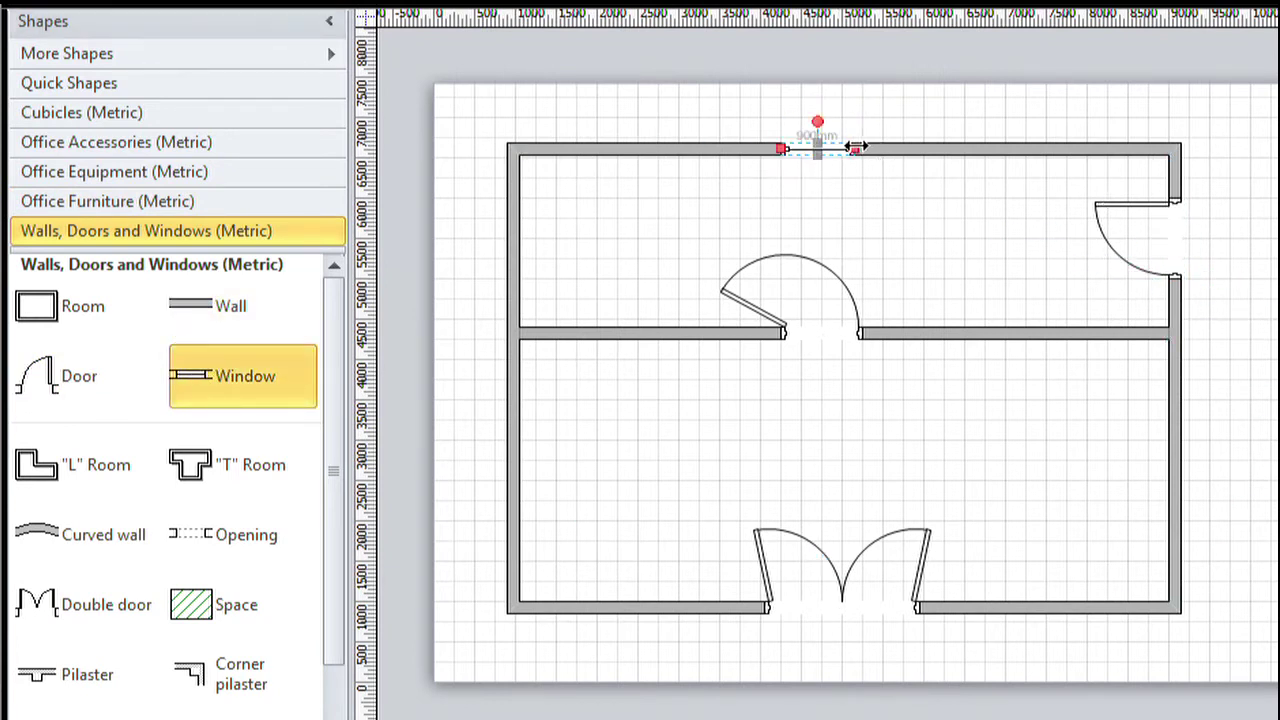
{"action": "left_click_drag", "start_coordinate": [853, 149], "coordinate": [1099, 149]}
{"action": "left_click_drag", "start_coordinate": [1110, 204], "coordinate": [923, 150]}
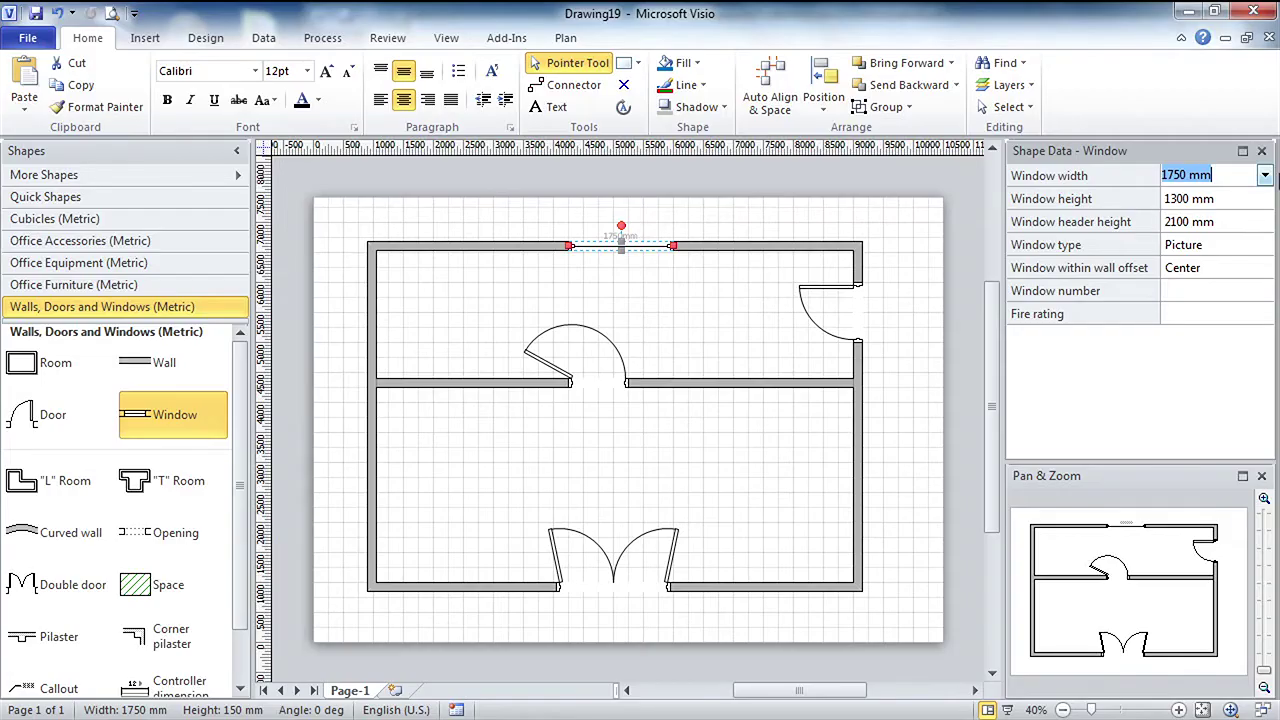
{"action": "left_click", "coordinate": [1265, 178]}
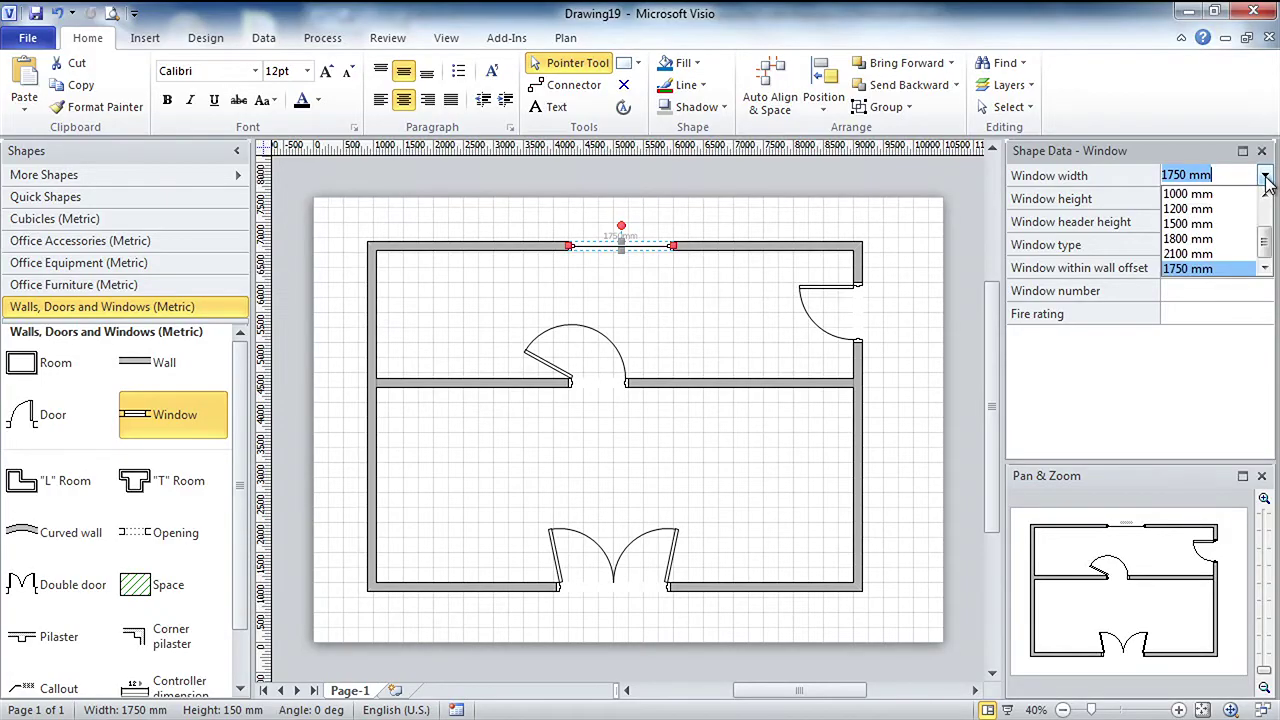
{"action": "left_click", "coordinate": [1236, 239]}
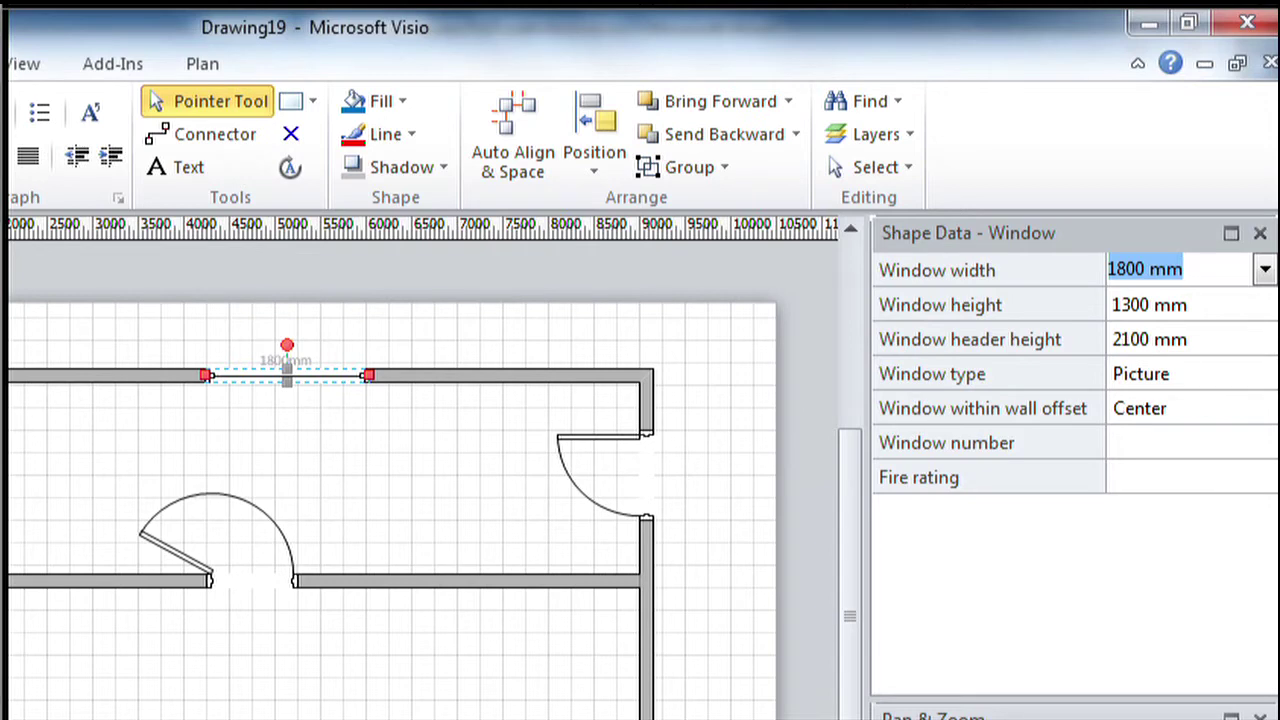
{"action": "key", "text": "Return"}
- Place windows in the left and right walls of the lower room, the right one about 1525 mm wide
{"action": "left_click_drag", "start_coordinate": [173, 414], "coordinate": [371, 417]}
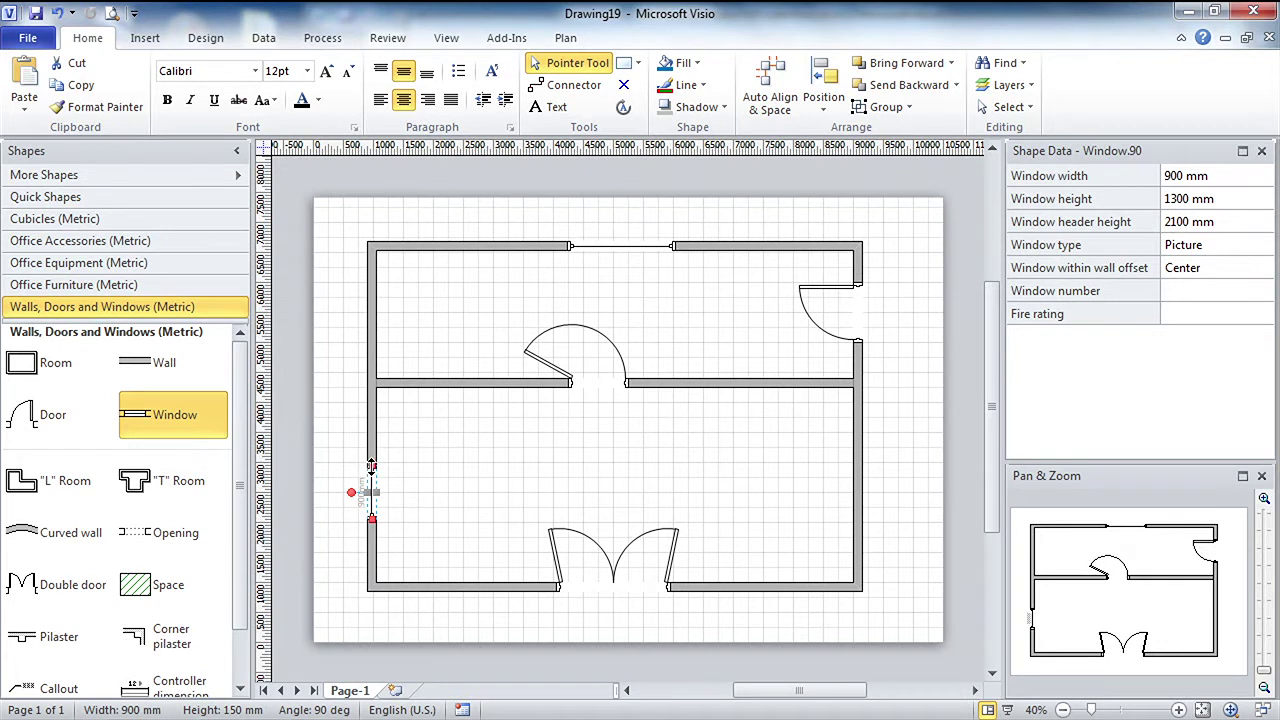
{"action": "left_click_drag", "start_coordinate": [168, 412], "coordinate": [855, 431]}
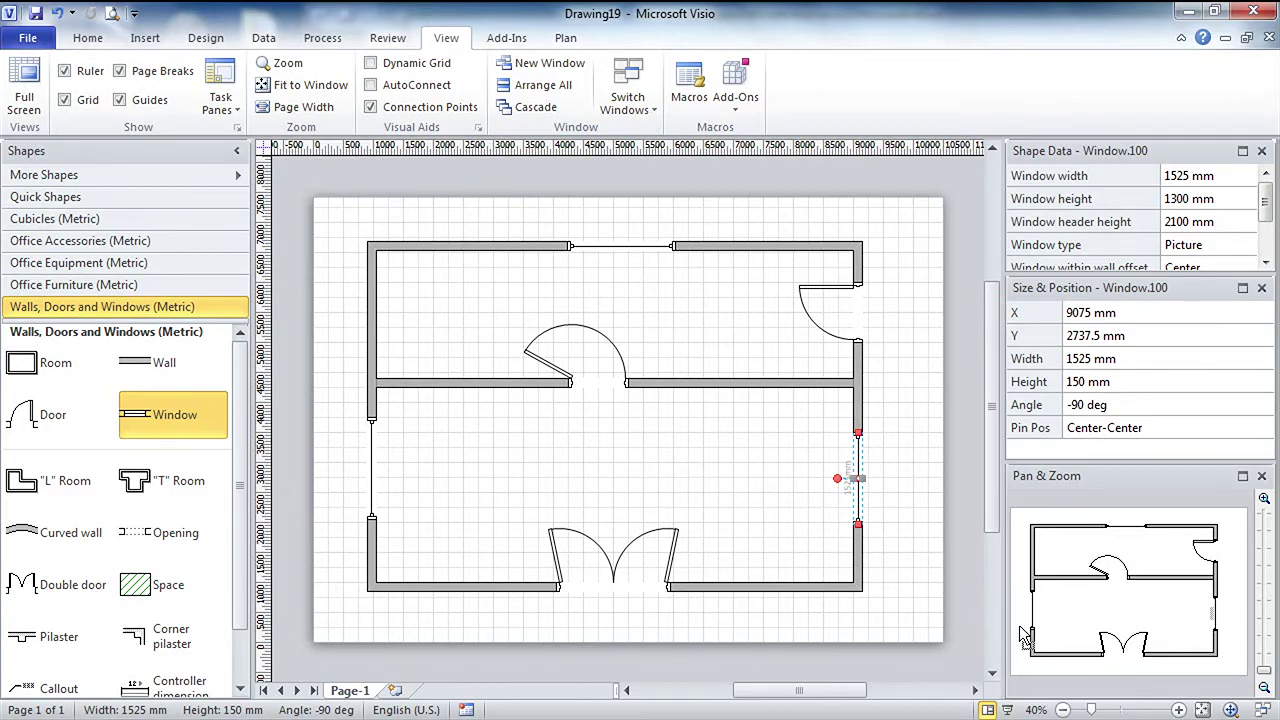
- Add a controller dimension about 2997 mm long along the lower wall, starting at the building's lower-left outer corner
{"action": "left_click_drag", "start_coordinate": [1021, 630], "coordinate": [1120, 698]}
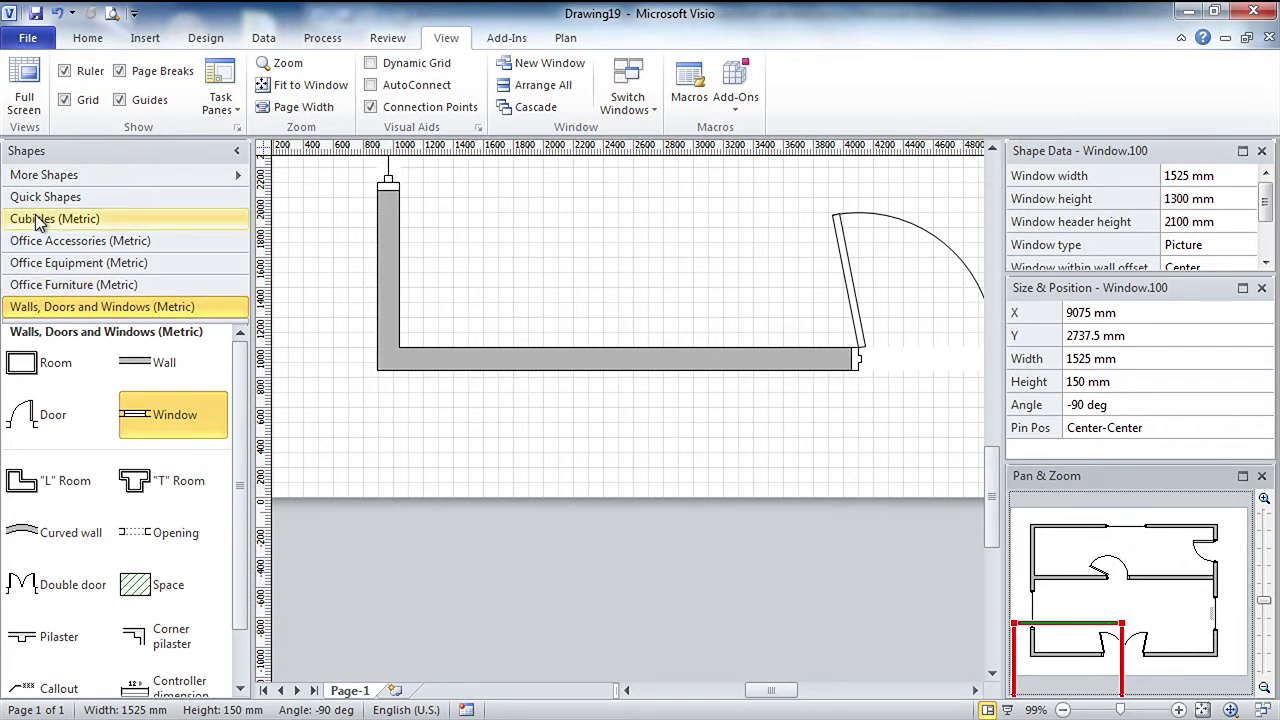
{"action": "scroll", "coordinate": [237, 337], "scroll_direction": "down", "scroll_amount": 2}
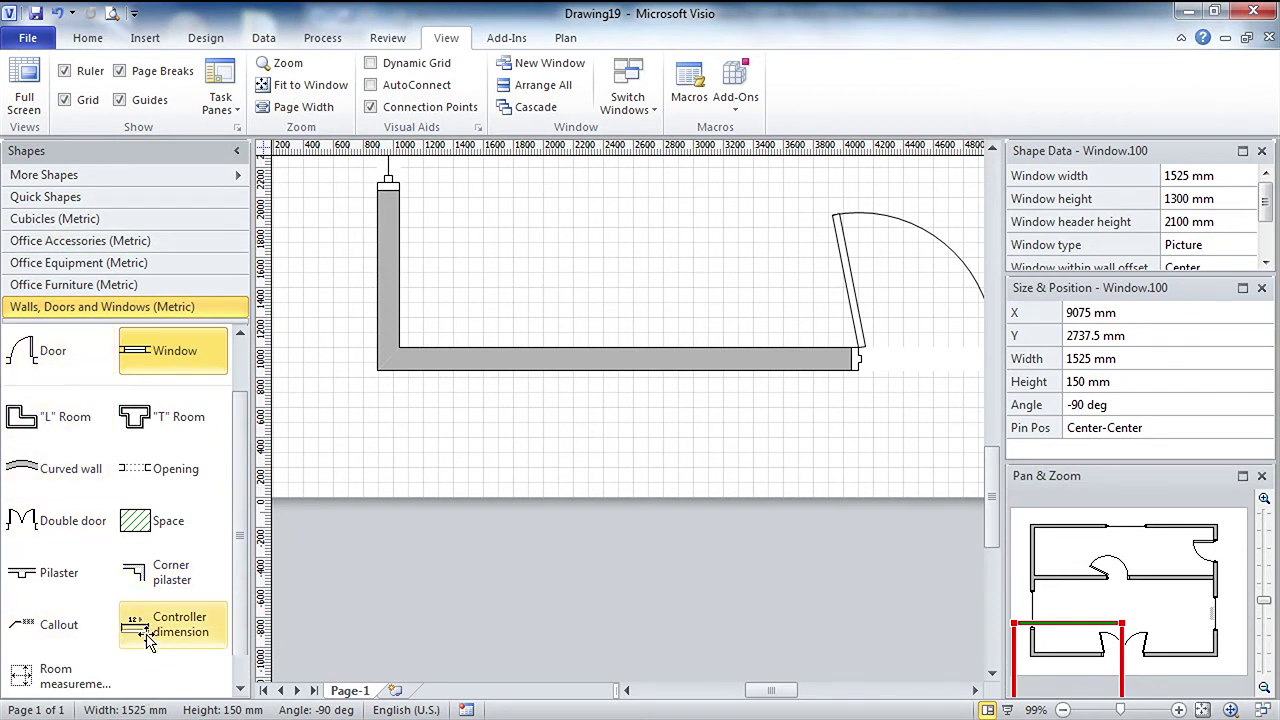
{"action": "left_click_drag", "start_coordinate": [137, 625], "coordinate": [380, 374]}
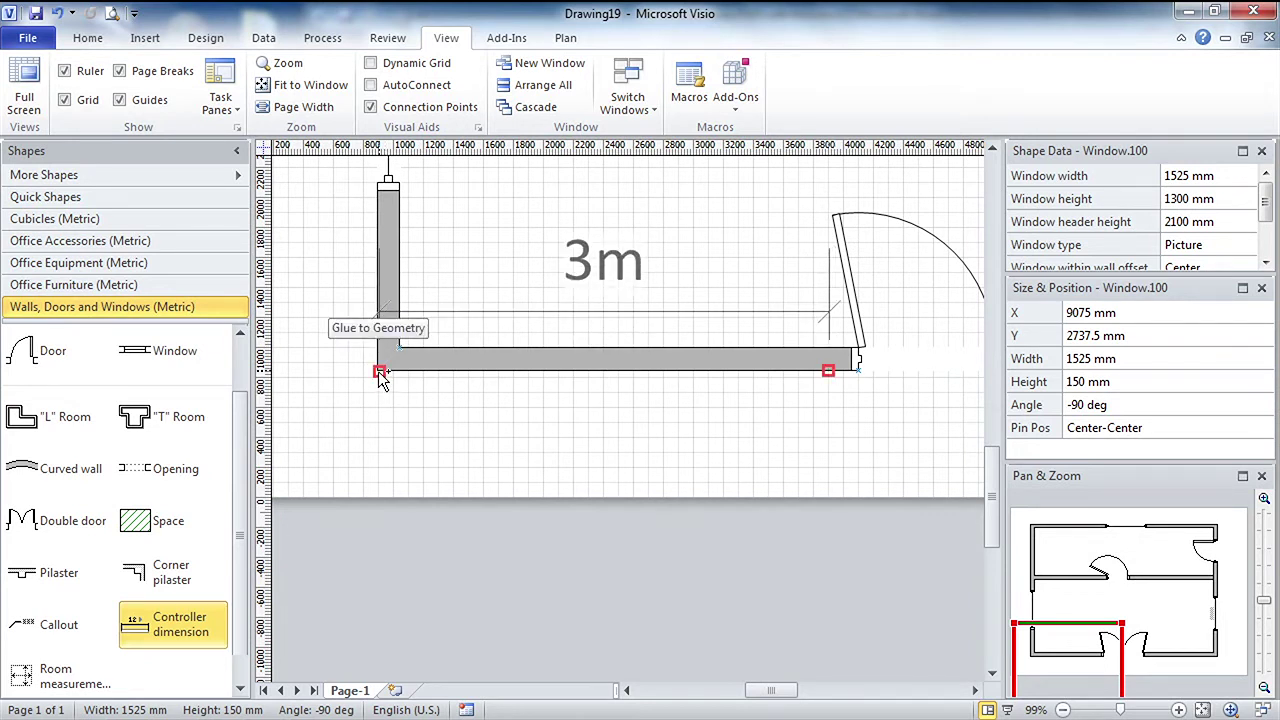
{"action": "left_click_drag", "start_coordinate": [380, 374], "coordinate": [380, 374]}
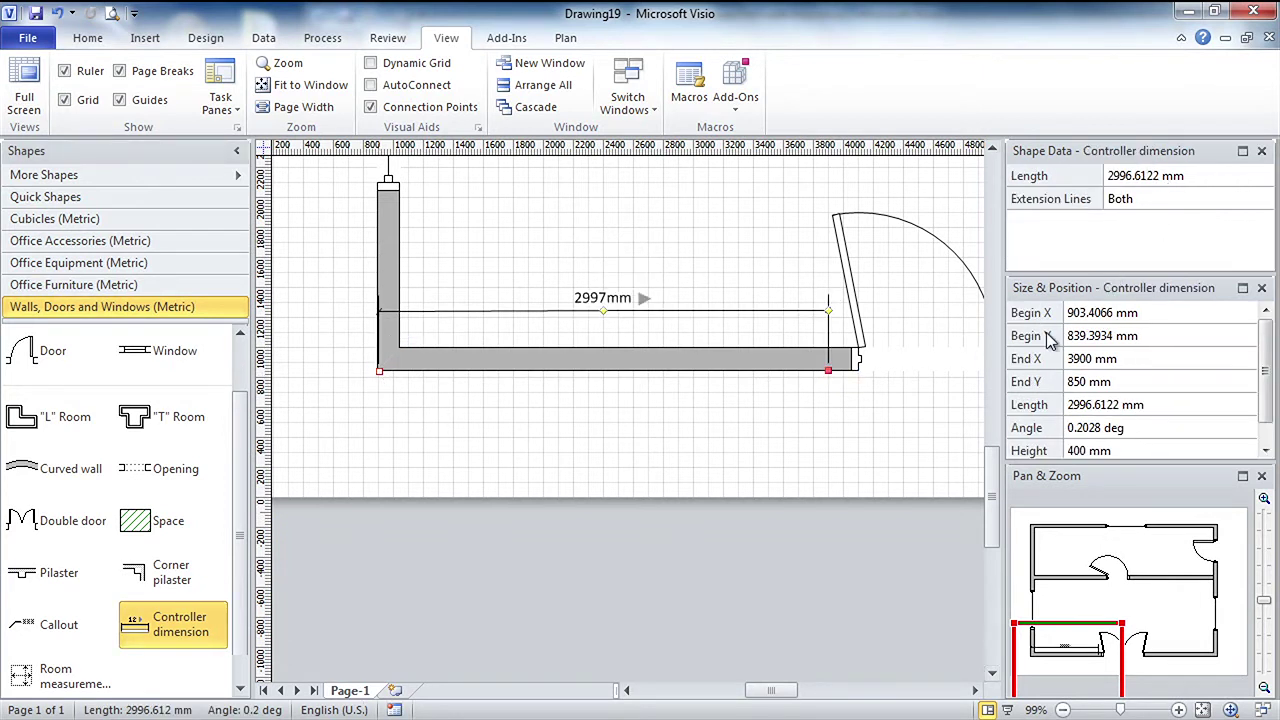
- Extend the controller dimension to the double door's near edge and offset its dimension line below the lower wall
{"action": "left_click_drag", "start_coordinate": [828, 370], "coordinate": [858, 370]}
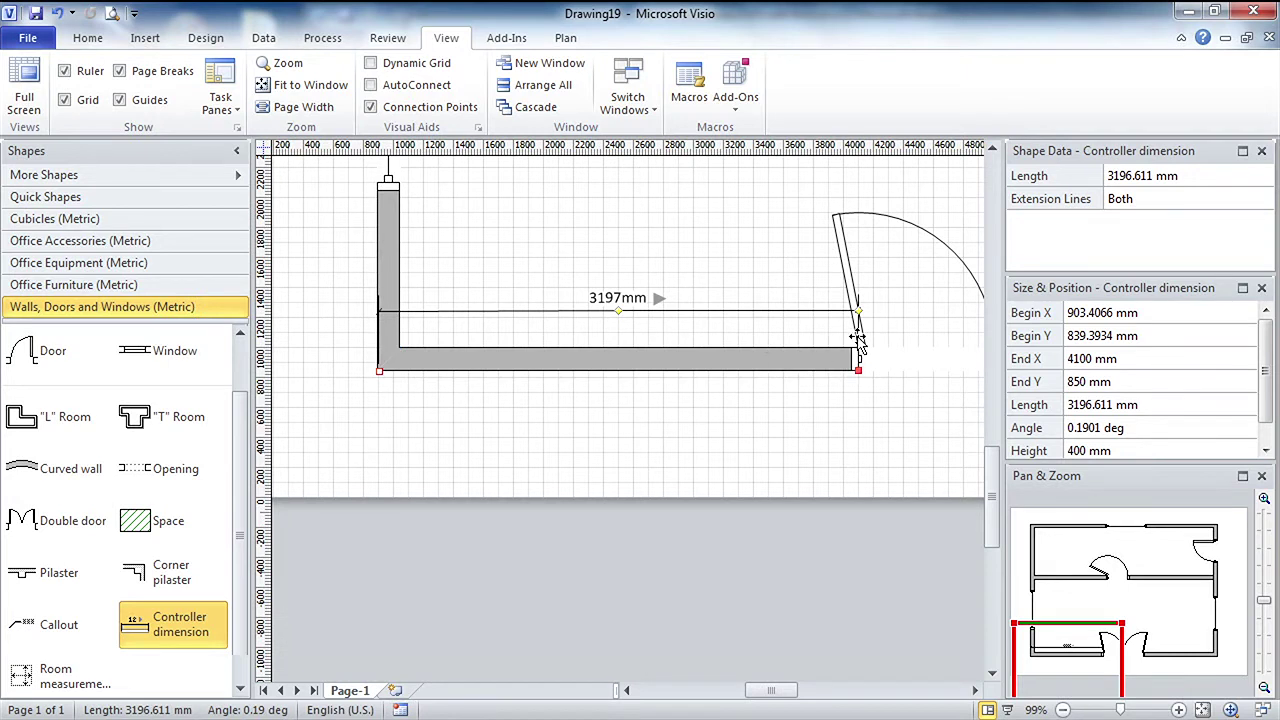
{"action": "left_click_drag", "start_coordinate": [857, 313], "coordinate": [845, 413]}
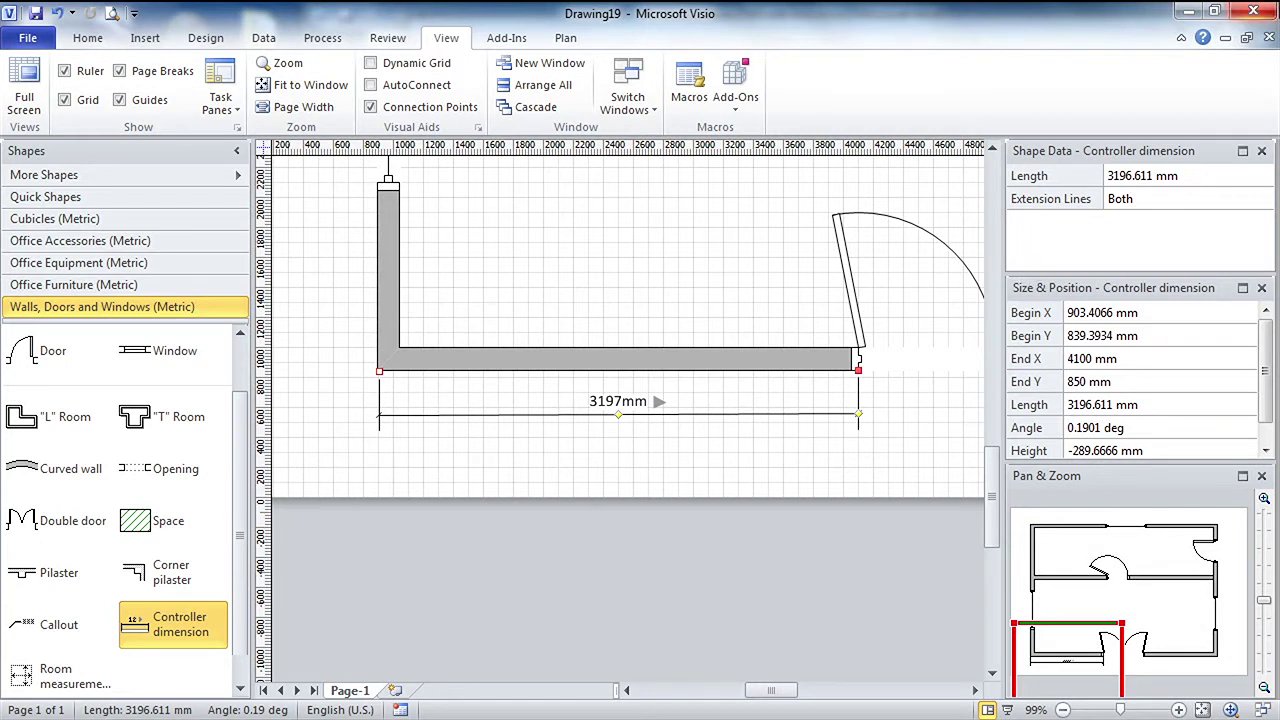
- Set the length of the lower wall's controller dimension to 2100 mm
{"action": "left_click", "coordinate": [1192, 178]}
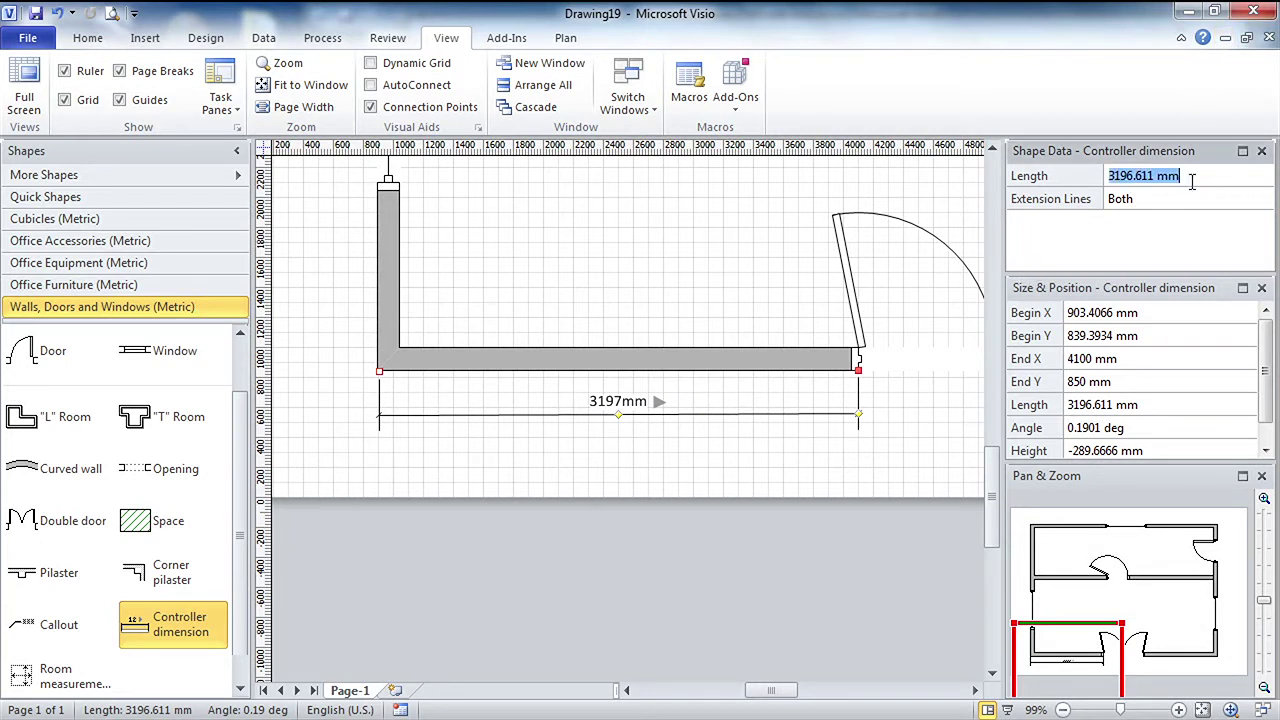
{"action": "type", "text": "2100"}
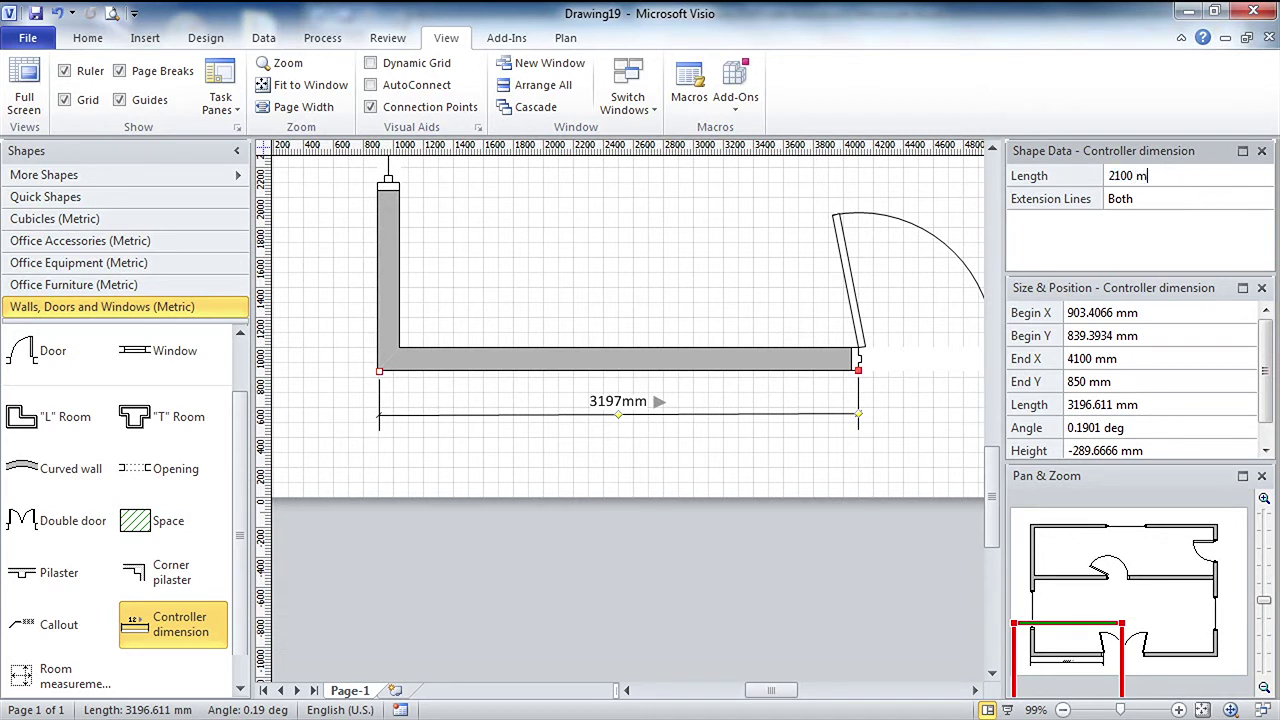
{"action": "key", "text": "Tab"}
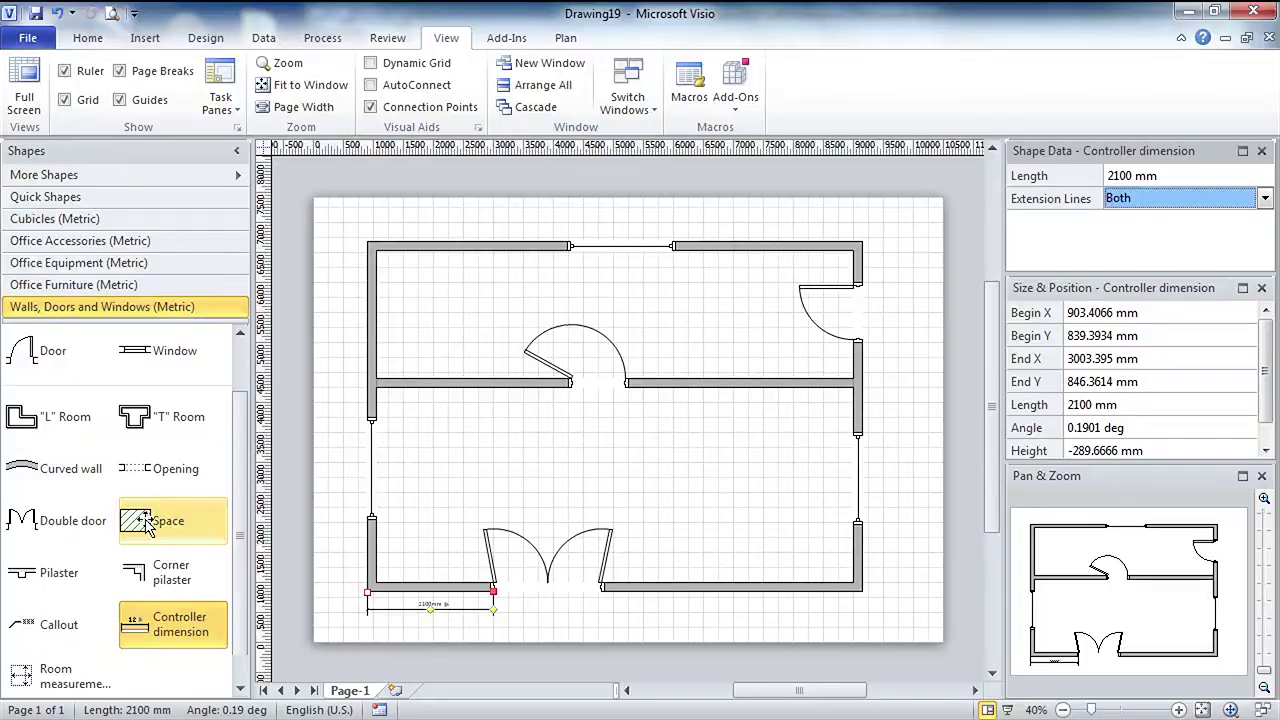
- Place a space shape in the lower room and auto size it to the surrounding walls
{"action": "left_click_drag", "start_coordinate": [145, 525], "coordinate": [646, 491]}
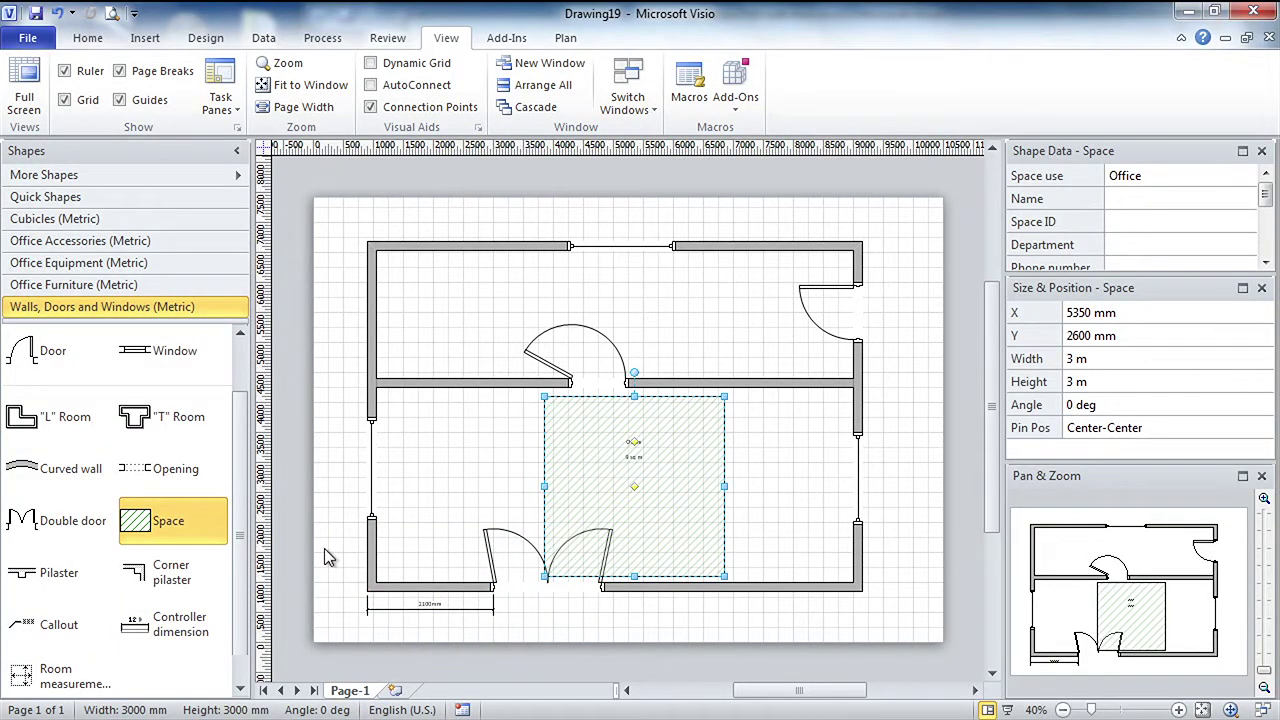
{"action": "right_click", "coordinate": [663, 513]}
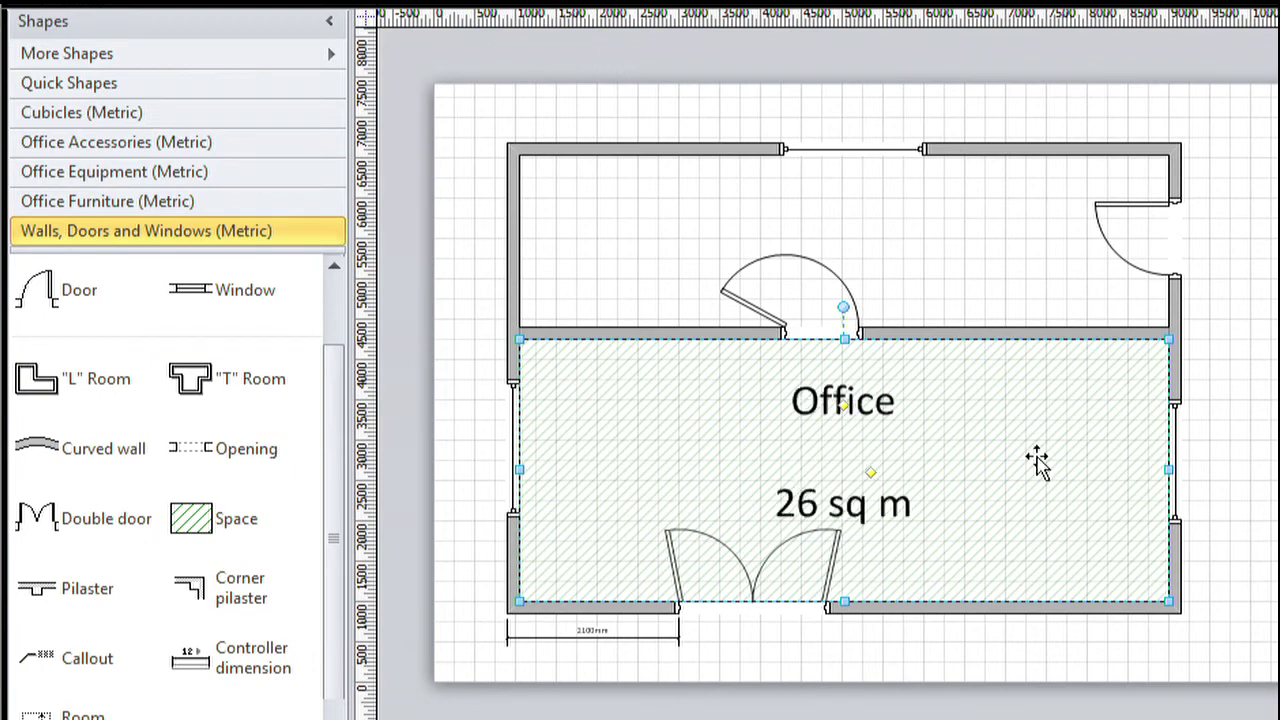
- Set the space display options to area units of square meters with a precision of 0.00
{"action": "right_click", "coordinate": [1035, 475]}
{"action": "left_click", "coordinate": [1190, 228]}
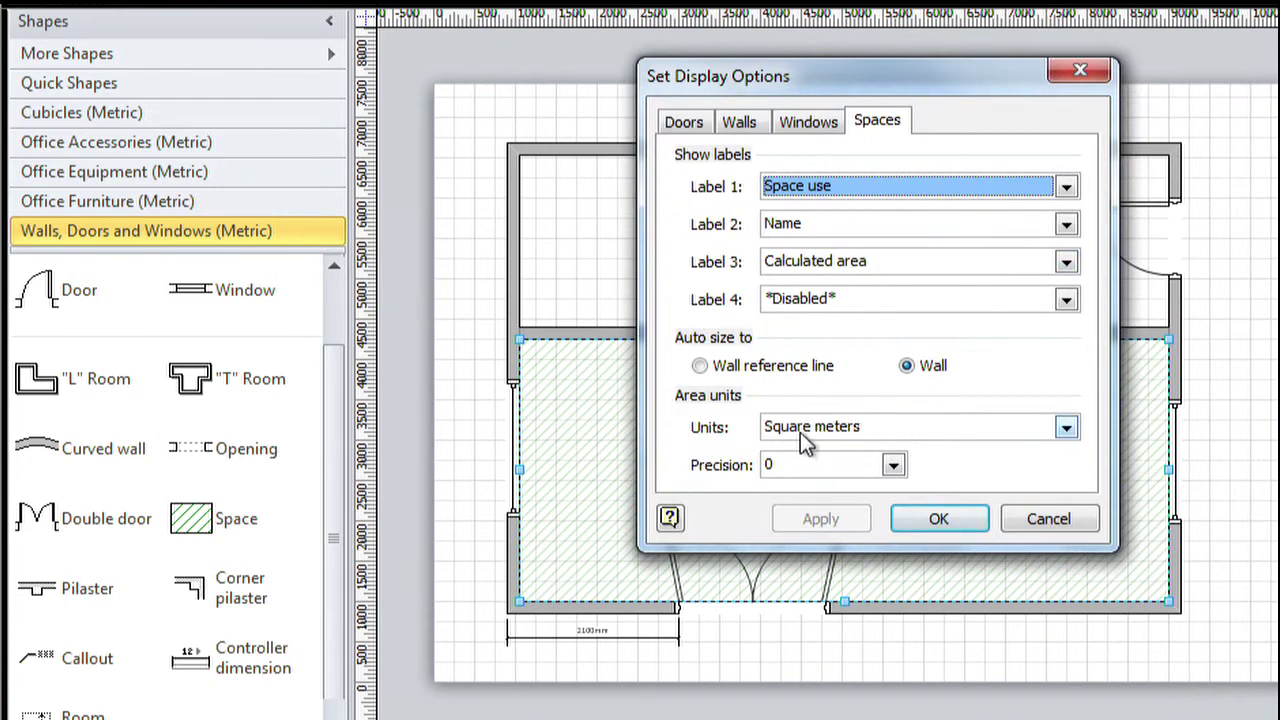
{"action": "left_click", "coordinate": [856, 432]}
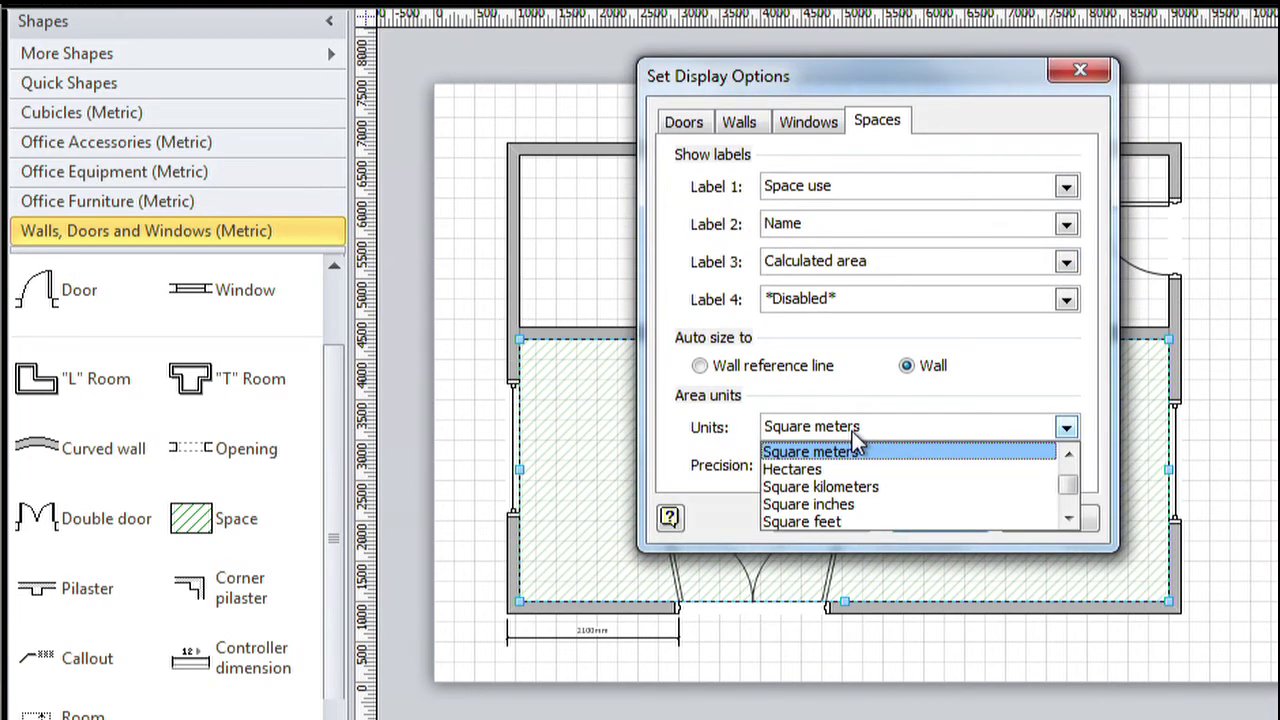
{"action": "left_click", "coordinate": [852, 450]}
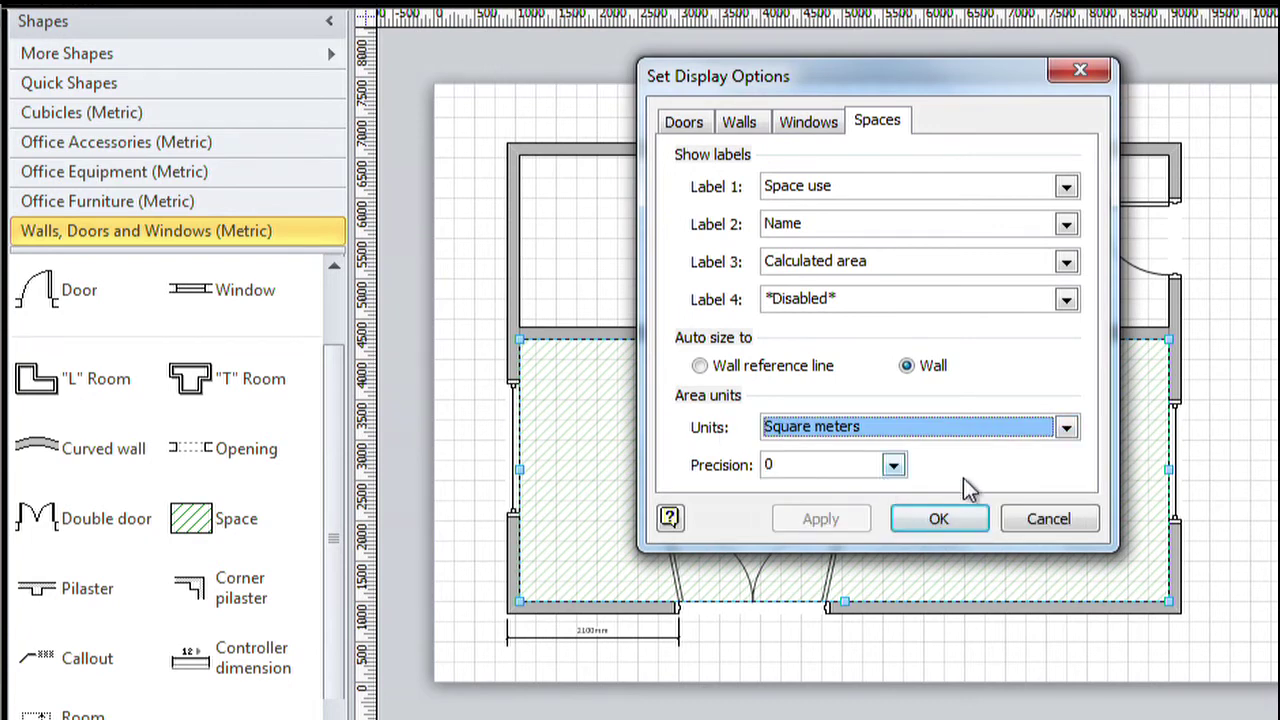
{"action": "left_click", "coordinate": [893, 466]}
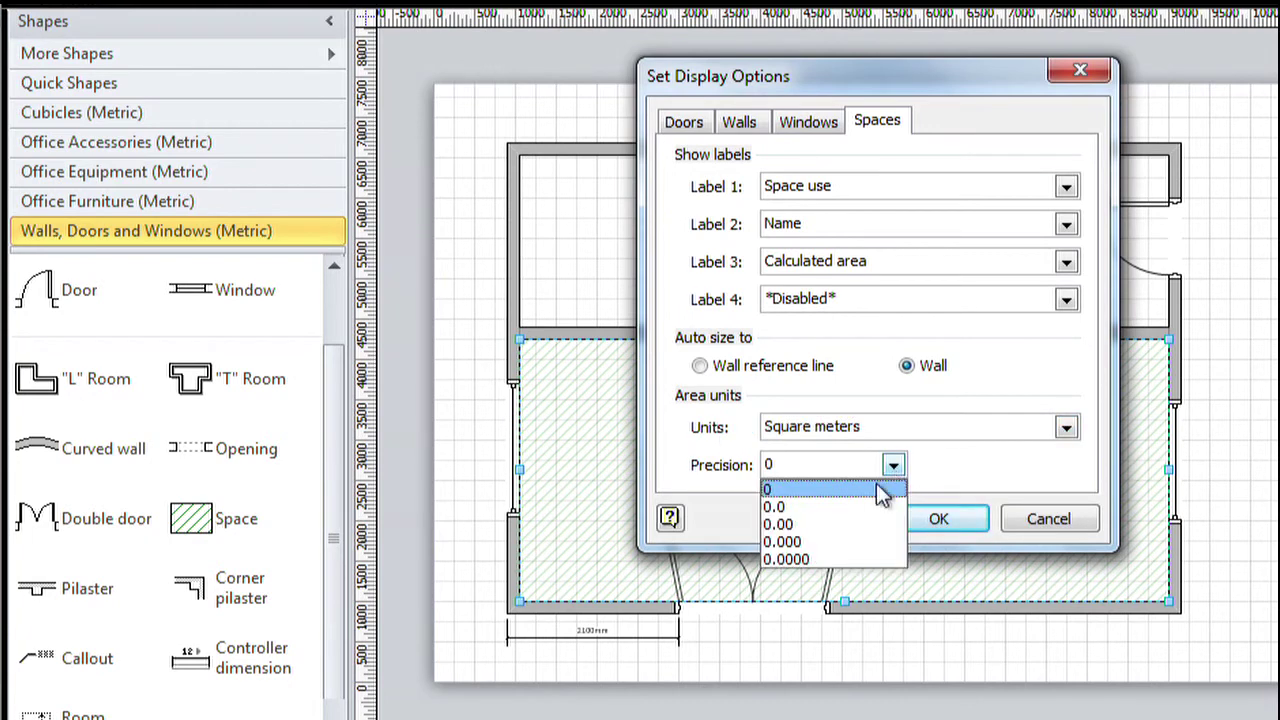
{"action": "left_click", "coordinate": [836, 526]}
{"action": "left_click", "coordinate": [948, 519]}
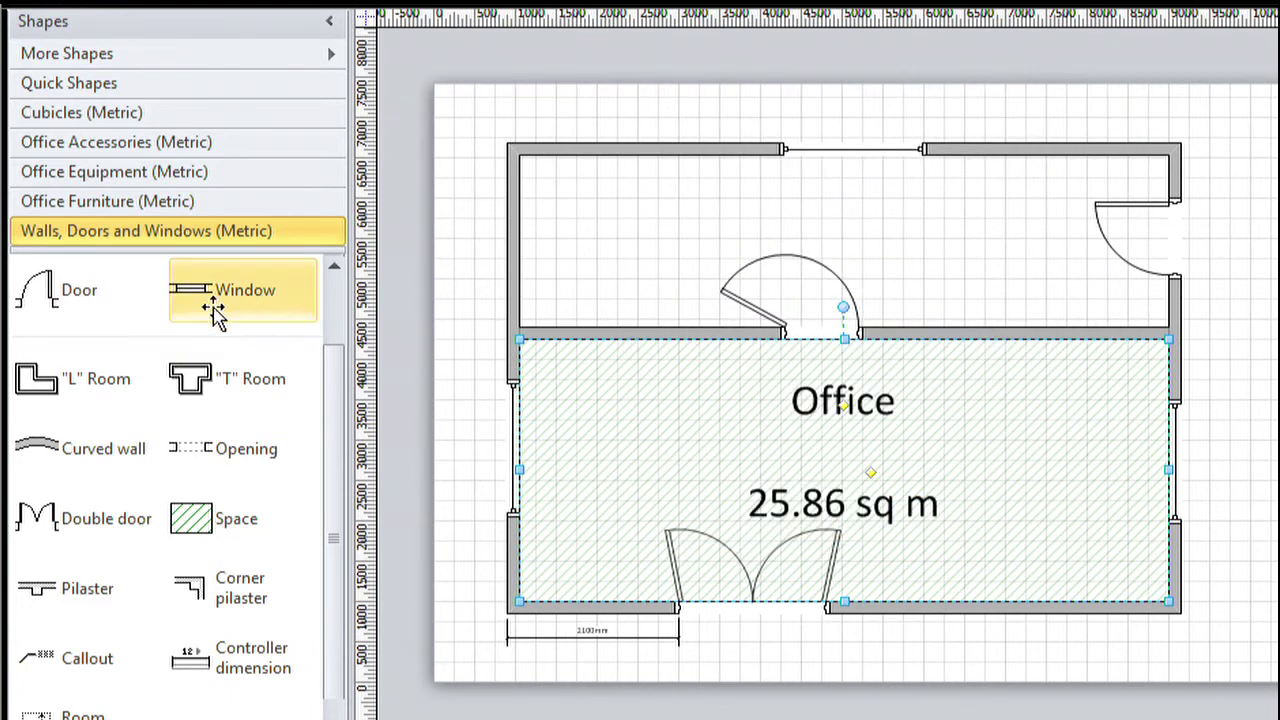
- Place a space shape in the upper room and auto size it to the surrounding walls
{"action": "left_click_drag", "start_coordinate": [183, 533], "coordinate": [803, 255]}
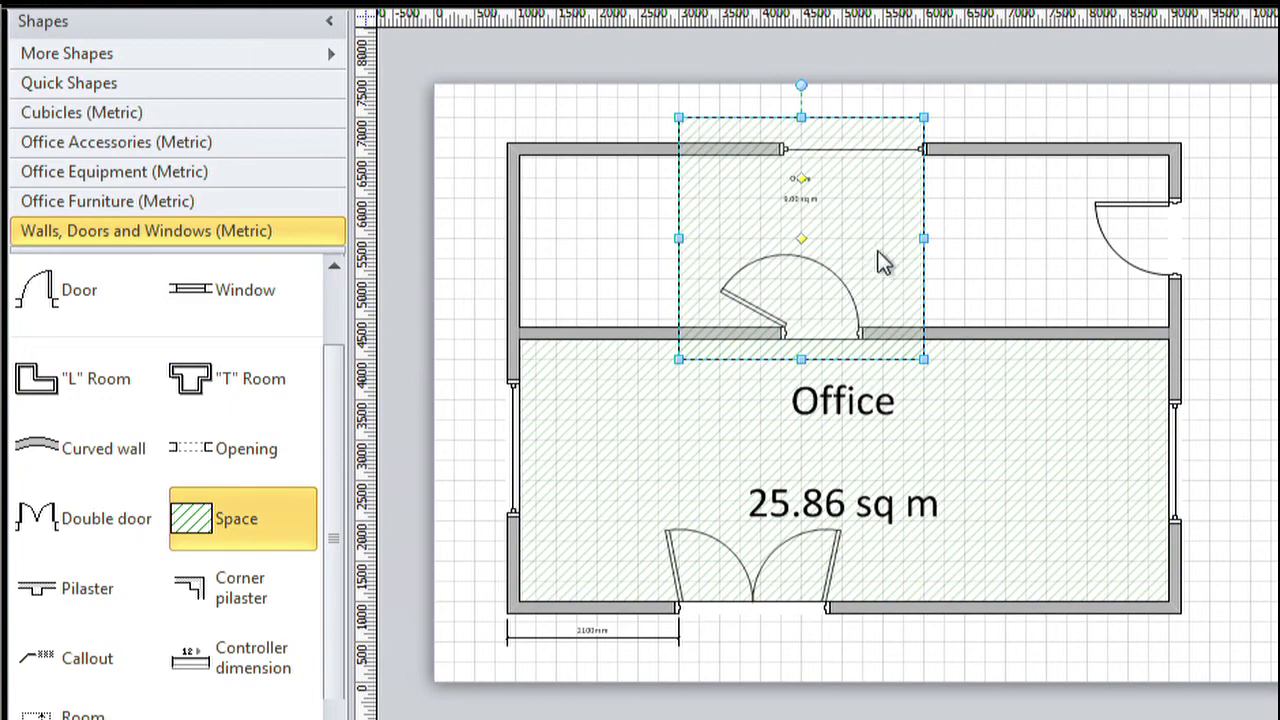
{"action": "right_click", "coordinate": [884, 262]}
{"action": "left_click", "coordinate": [967, 140]}
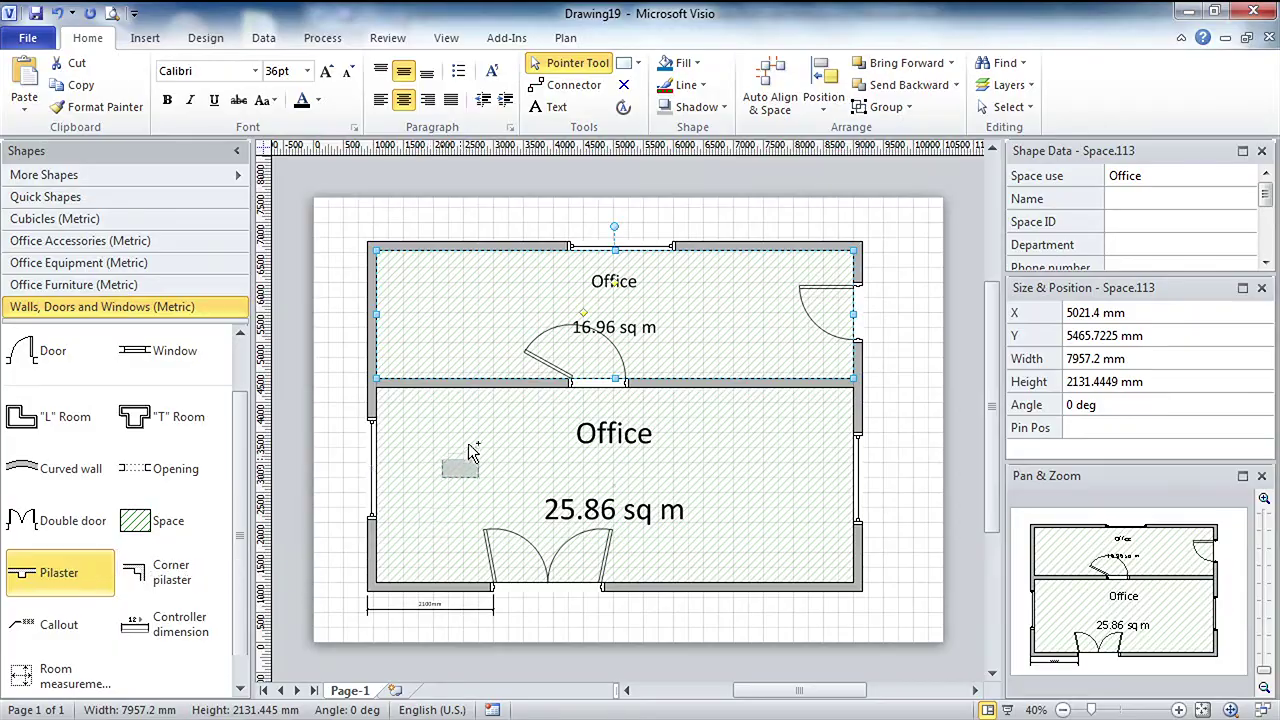
- Place a pilaster near the lower room's upper-left corner and enlarge it to about 1500 by 750 mm
{"action": "left_click_drag", "start_coordinate": [468, 456], "coordinate": [424, 410]}
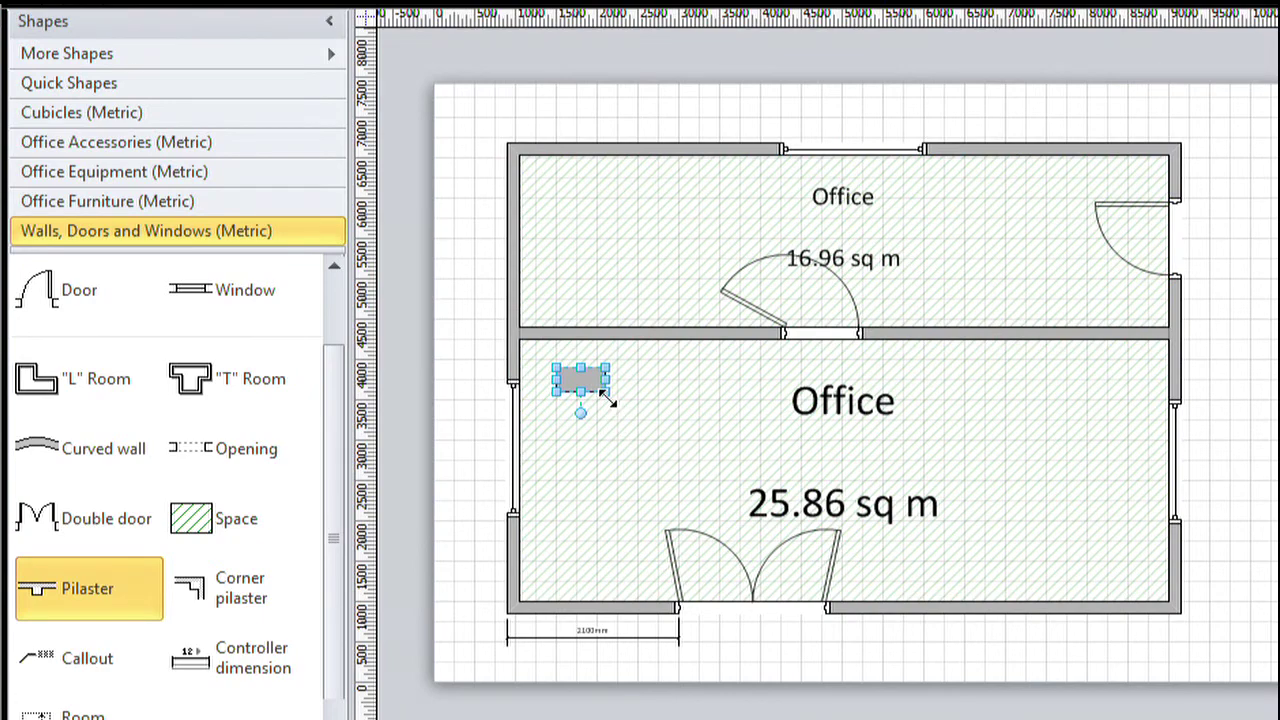
{"action": "left_click_drag", "start_coordinate": [607, 395], "coordinate": [640, 428]}
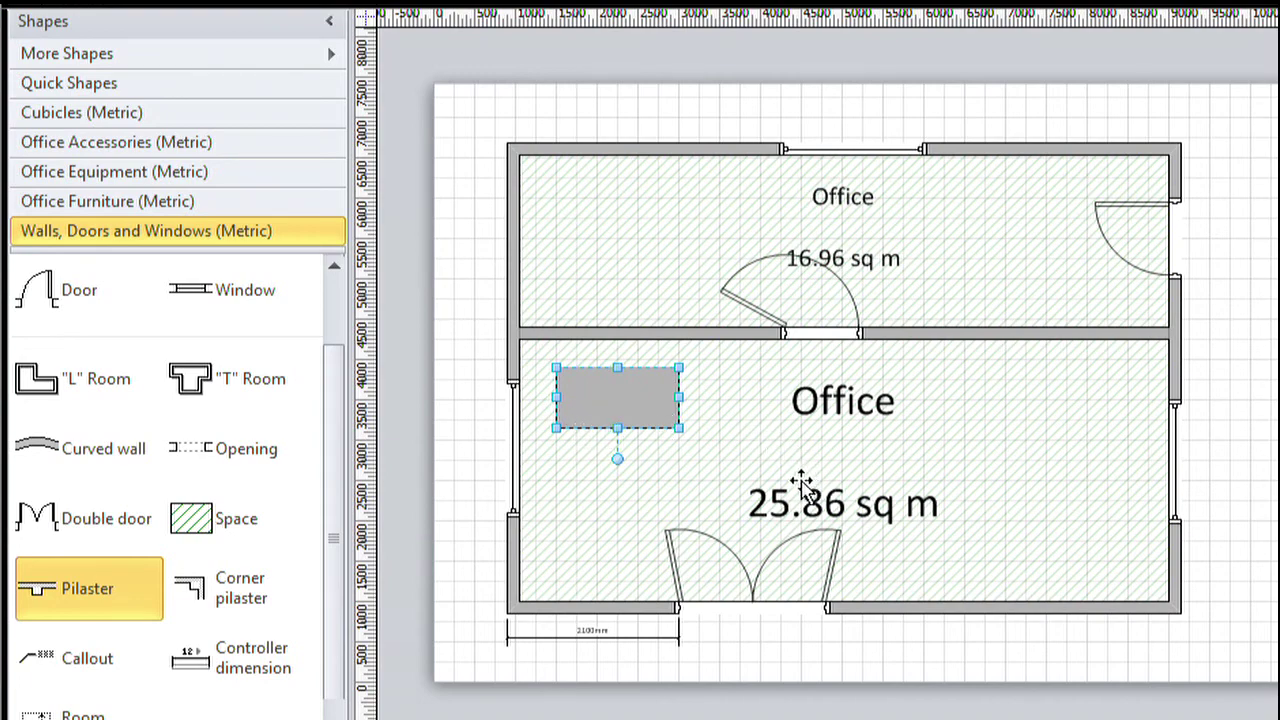
- Auto size the lower room's space again to exclude the pilaster from its area
{"action": "left_click", "coordinate": [878, 512]}
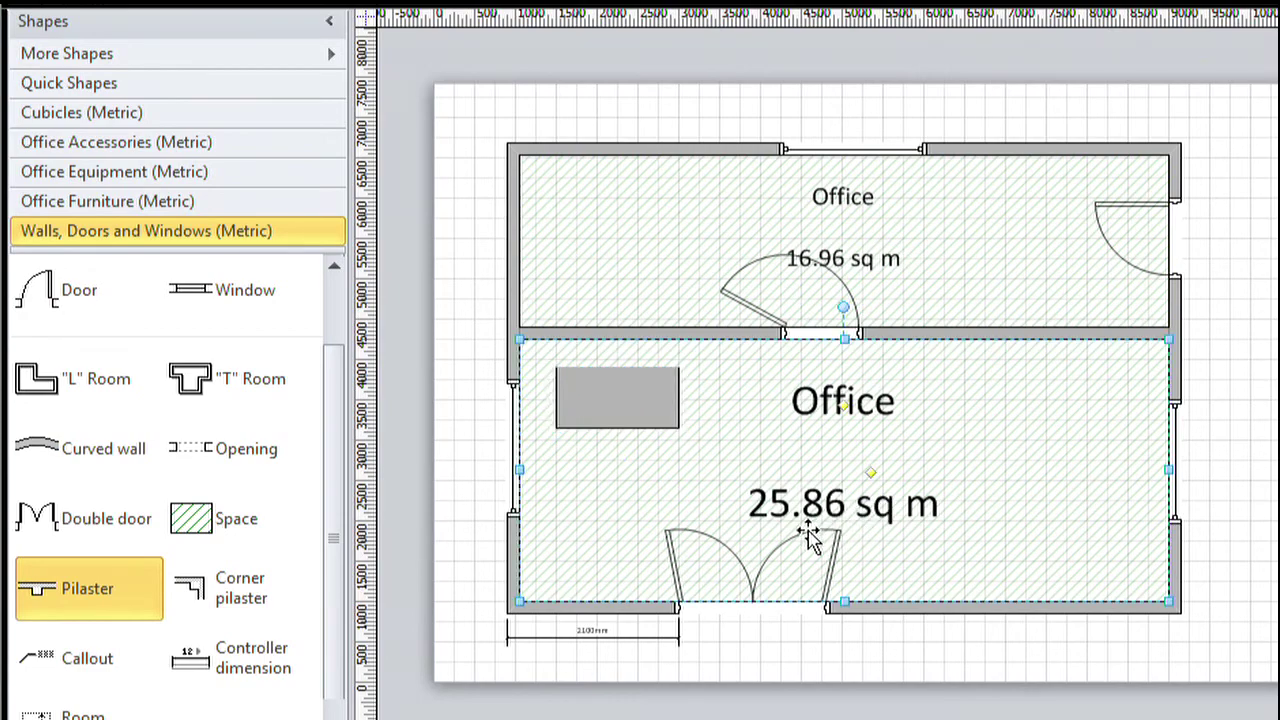
{"action": "right_click", "coordinate": [890, 503]}
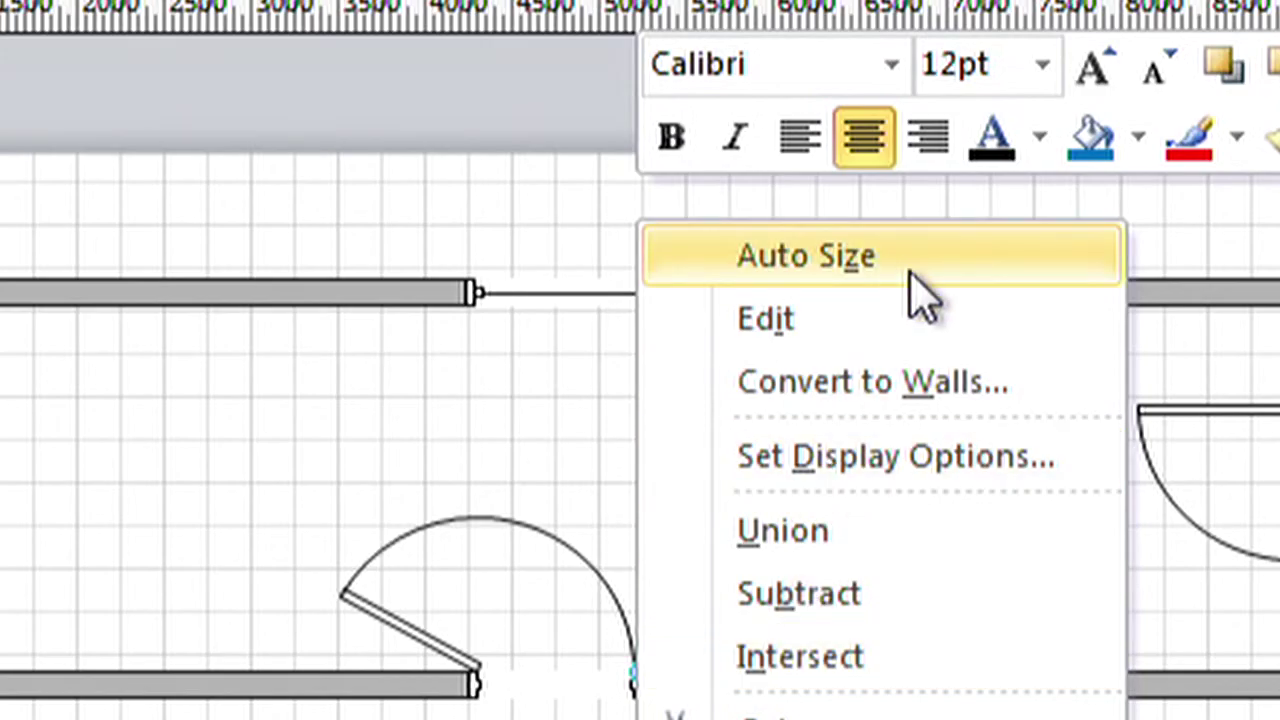
{"action": "left_click", "coordinate": [968, 264]}
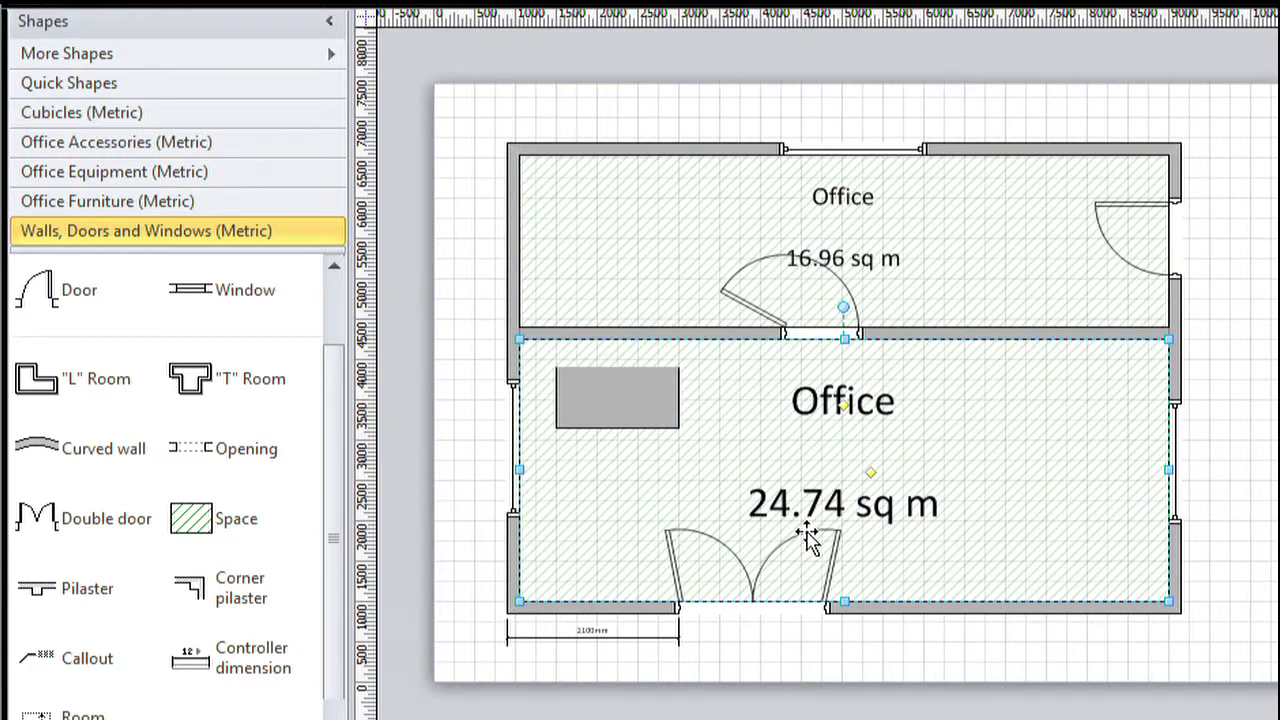
- Move the pilaster across the left wall of the lower room and undo the move
{"action": "left_click_drag", "start_coordinate": [630, 405], "coordinate": [466, 582]}
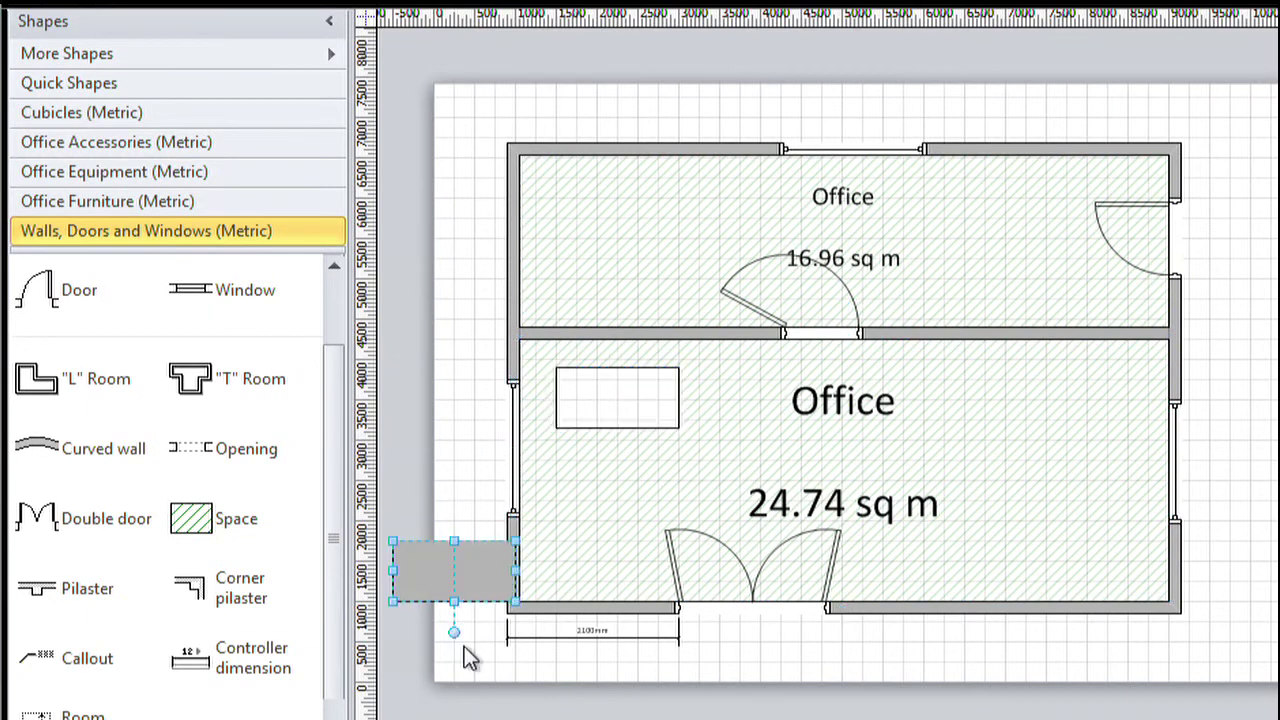
{"action": "key", "text": "ctrl+z"}
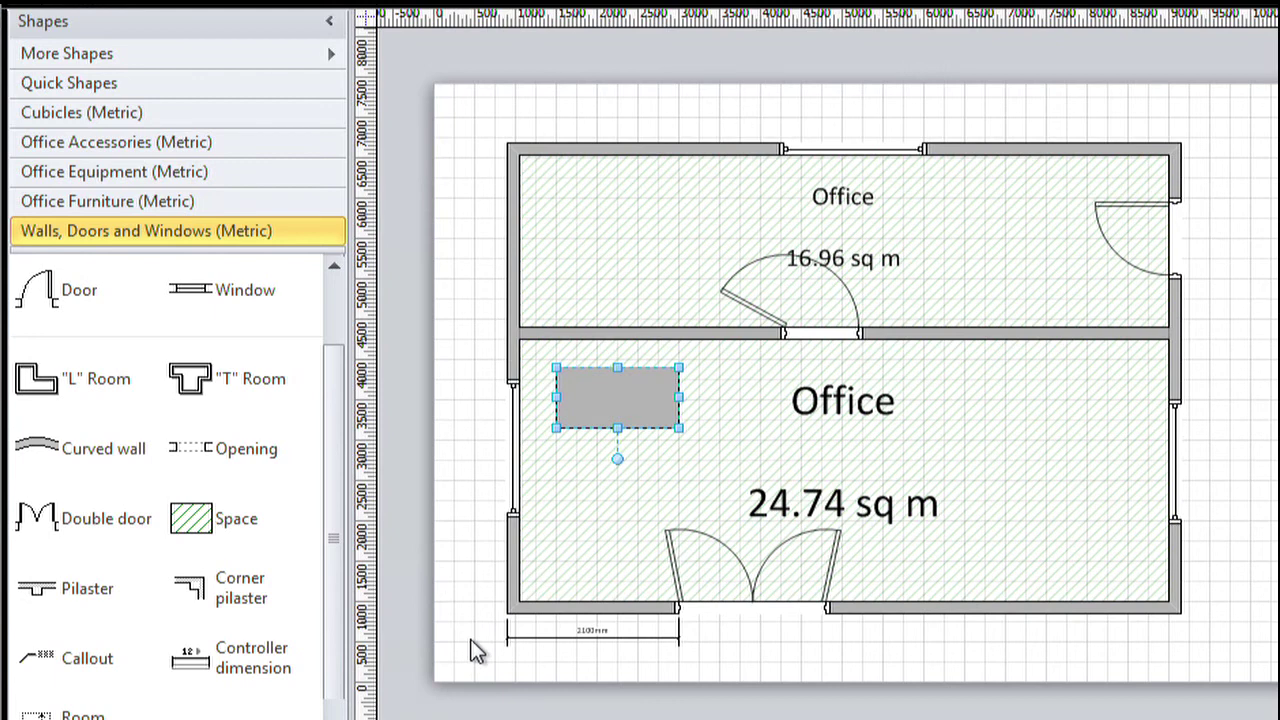